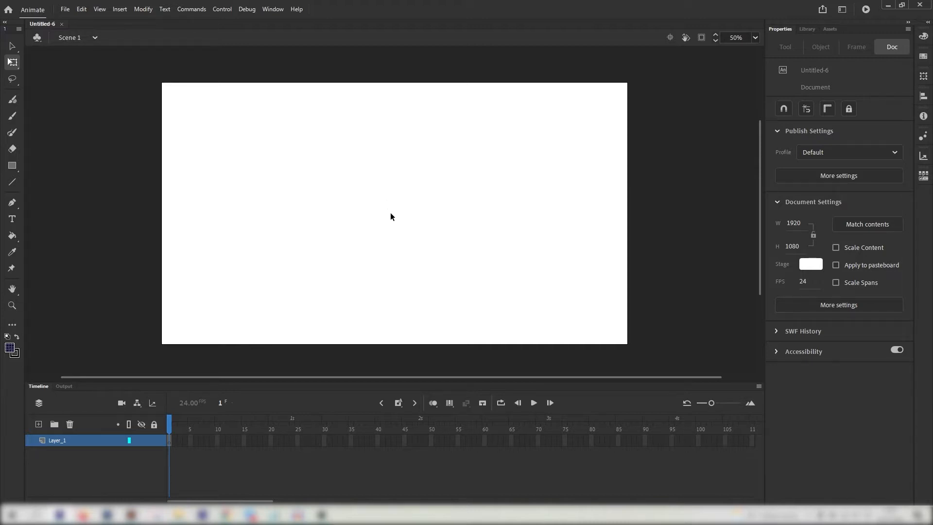
Switch to the Selection tool, back out of the first import attempt, and show the Library panel
key(v)
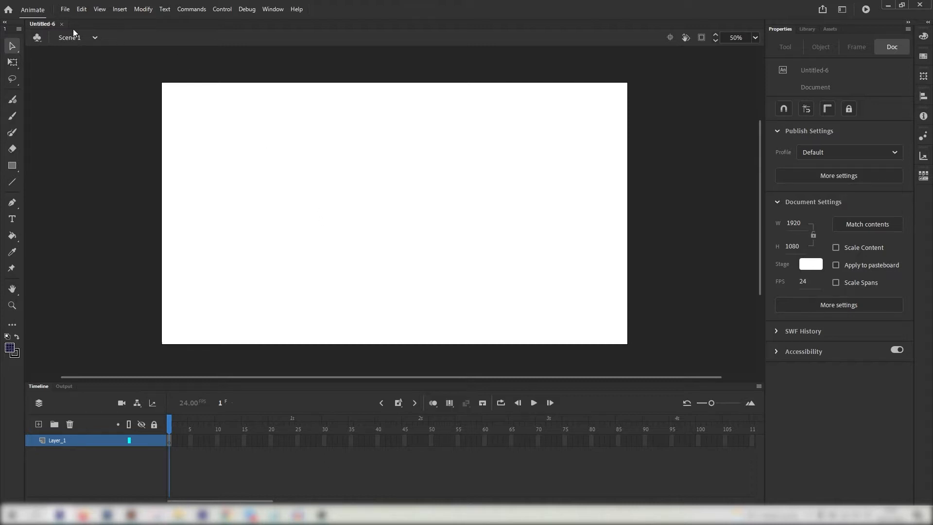
click(65, 9)
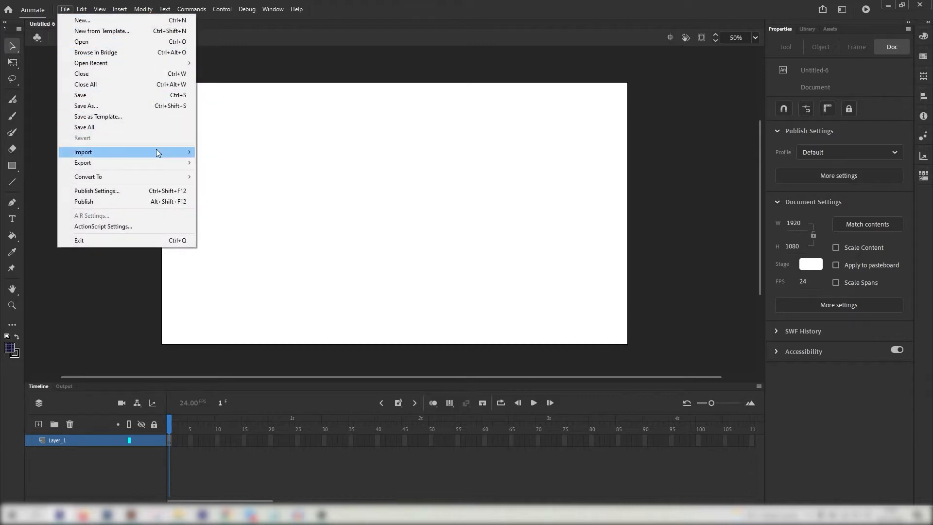
mouse_move(157, 152)
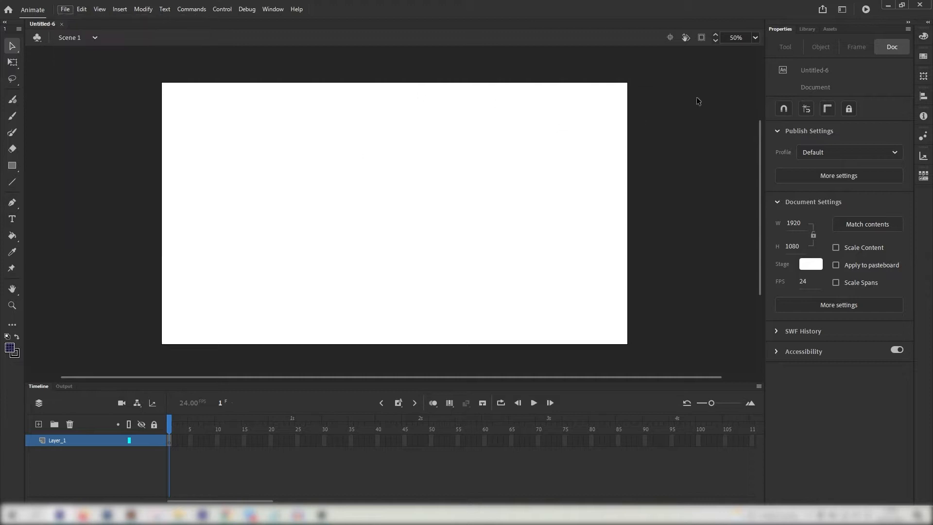
click(564, 130)
click(807, 29)
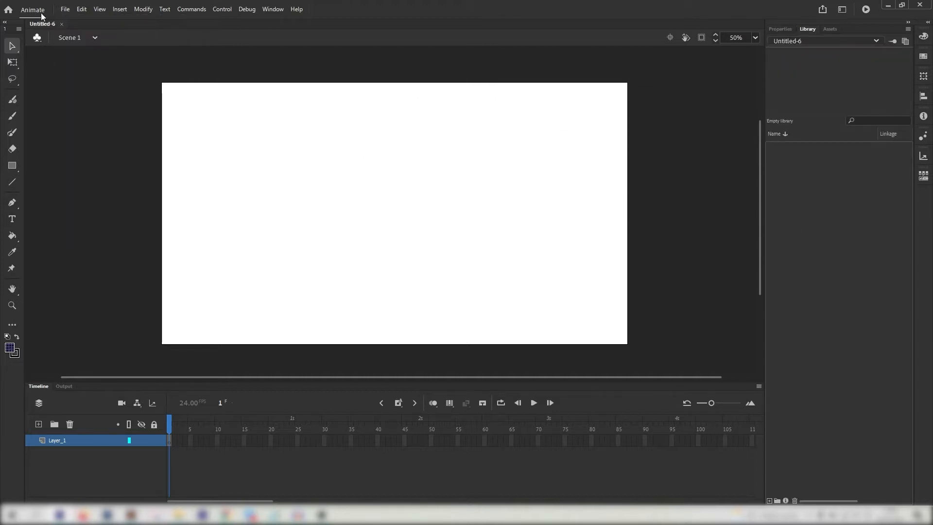
Import the cloud photo 20200211_160921.jpg with Import to Library
click(65, 9)
mouse_move(98, 153)
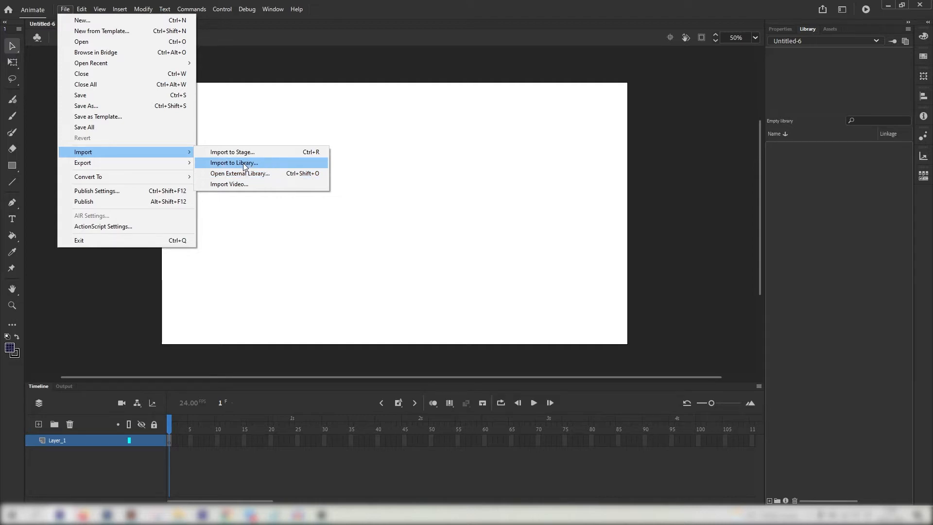
click(244, 167)
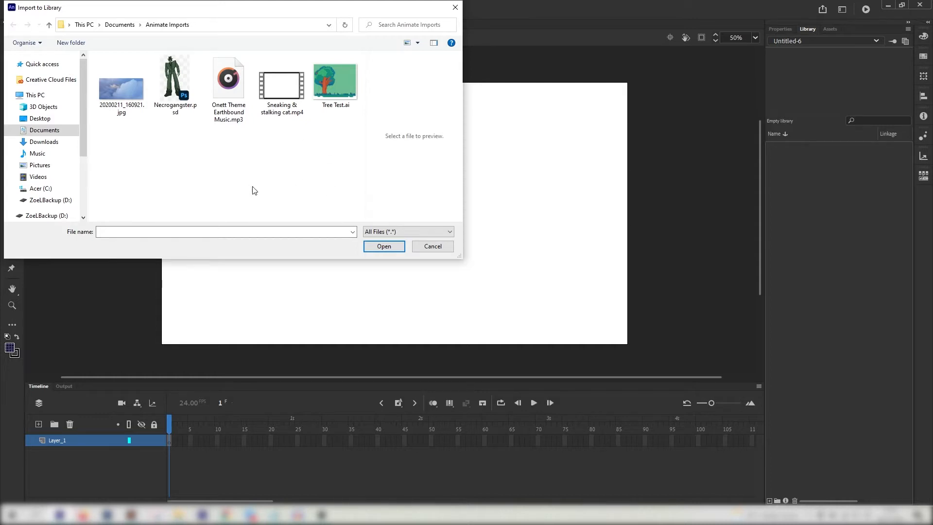
click(125, 88)
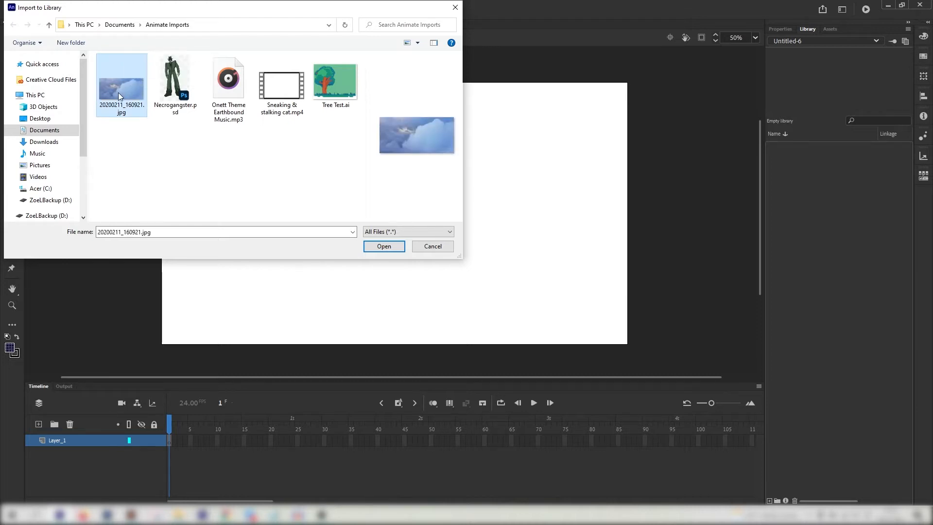
double_click(118, 92)
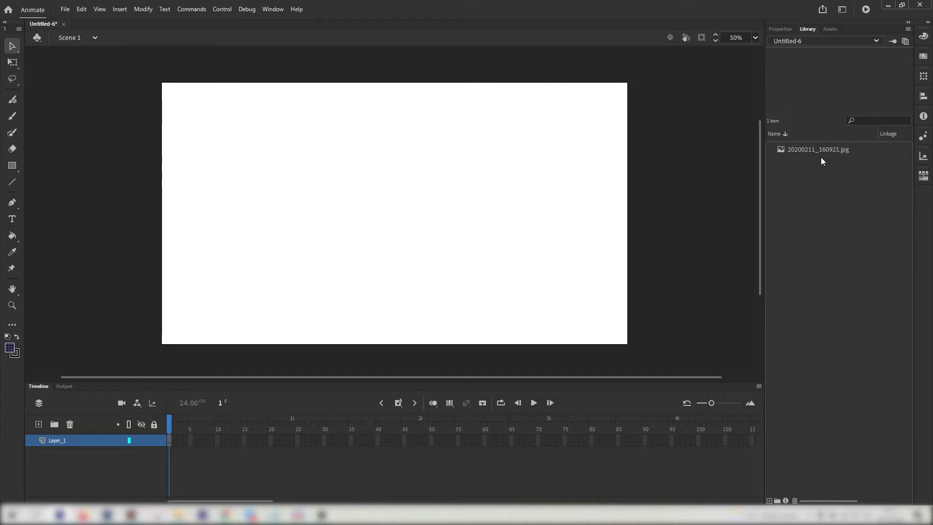
Place the cloud image on the stage, scale it down with Free Transform, and centre it vertically
drag(814, 148, 405, 200)
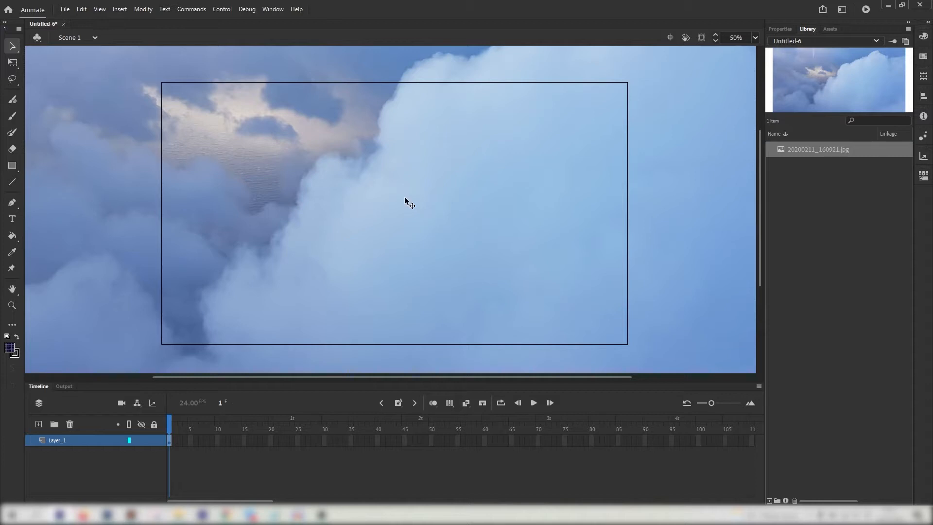
key(ctrl+minus)
key(ctrl+minus)
click(11, 62)
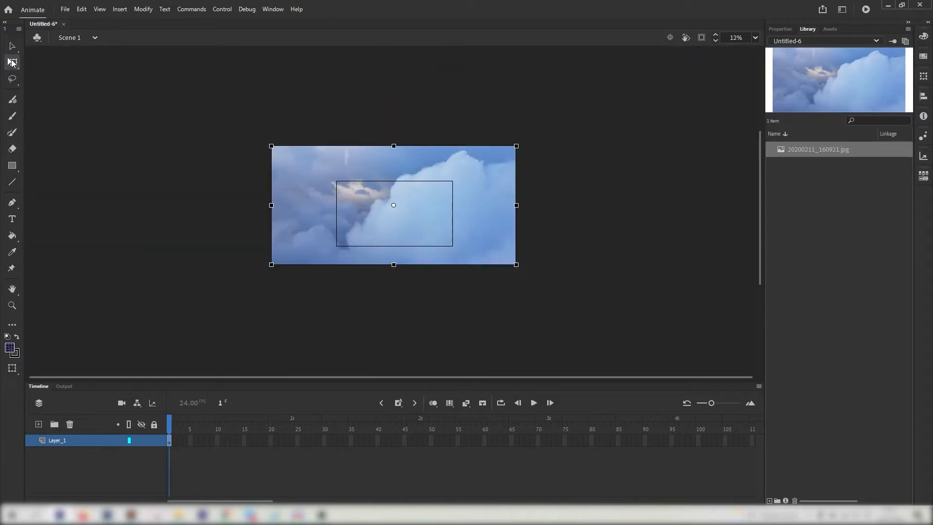
drag(272, 146, 337, 182)
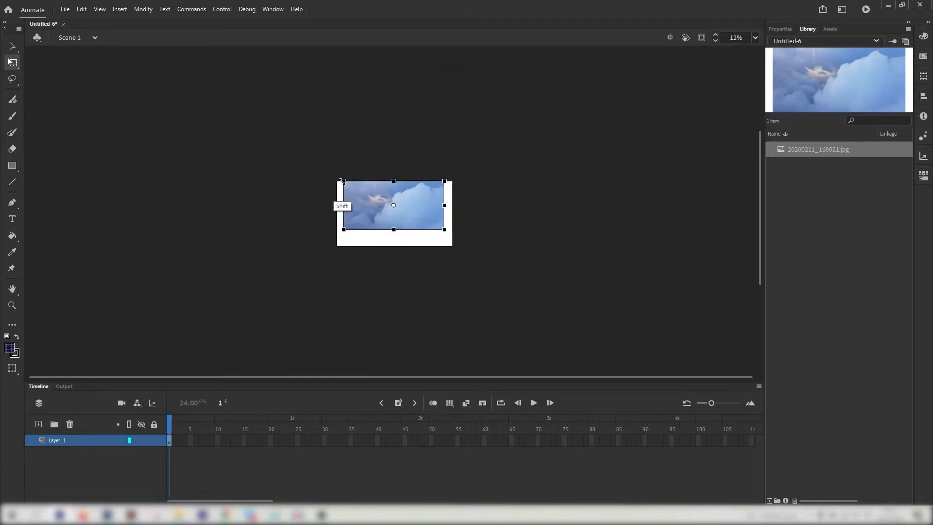
key(ctrl+equal)
key(ctrl+equal)
drag(457, 292, 461, 226)
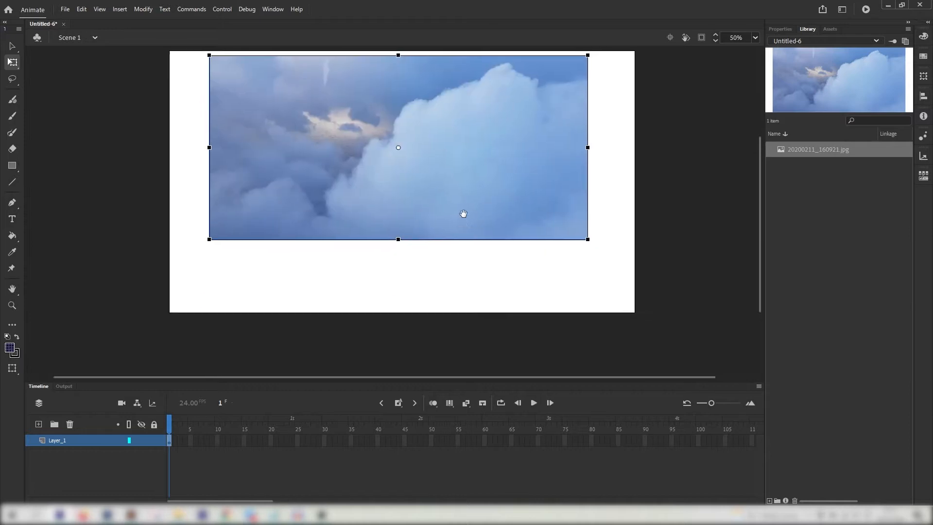
drag(449, 181, 450, 215)
Extend Layer_1 to frame 11 and convert the cloud image into Graphic symbol Symbol 1
click(222, 443)
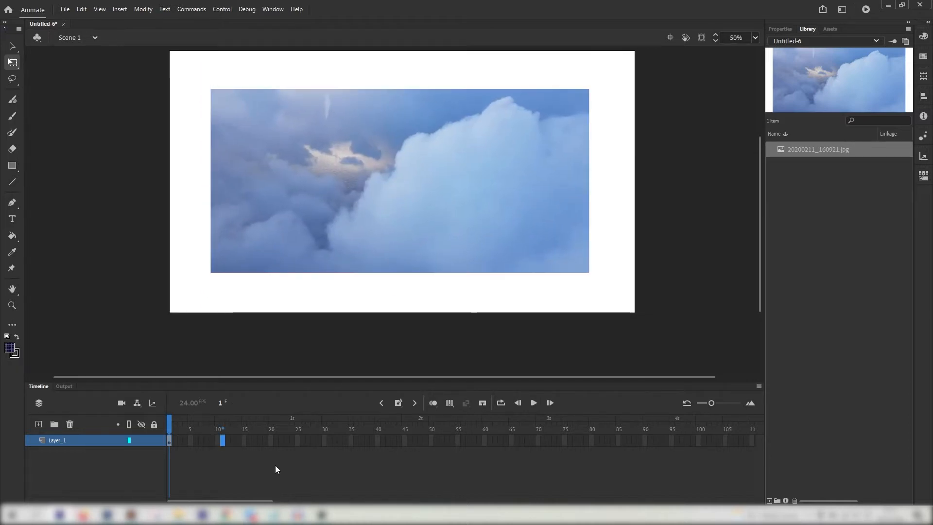
key(F5)
right_click(368, 206)
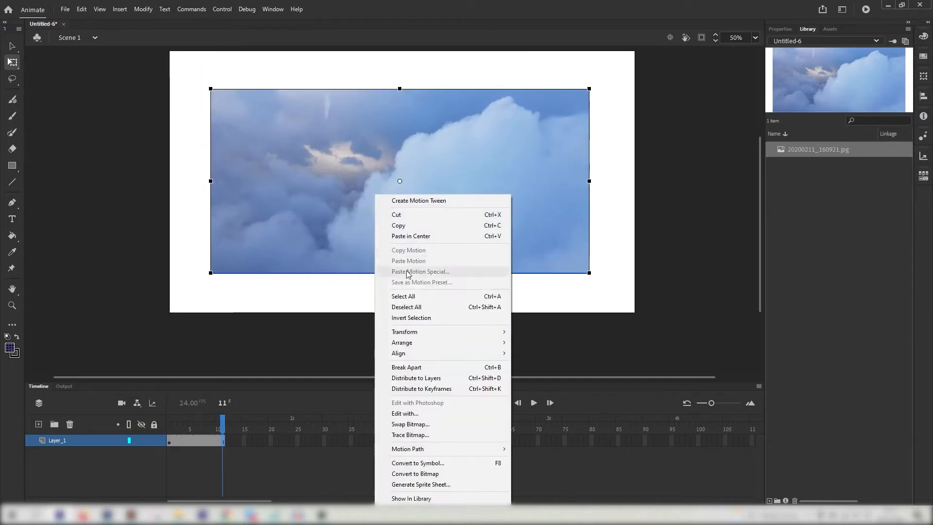
click(403, 460)
click(438, 138)
click(446, 183)
click(591, 116)
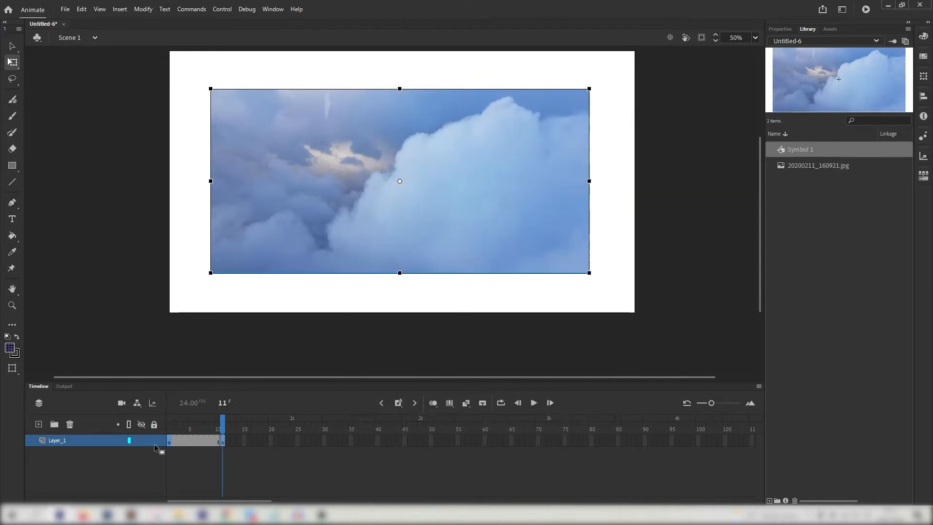
Move the keyframe back to frame 1, then try a classic tween and undo it
drag(155, 444, 176, 420)
click(297, 199)
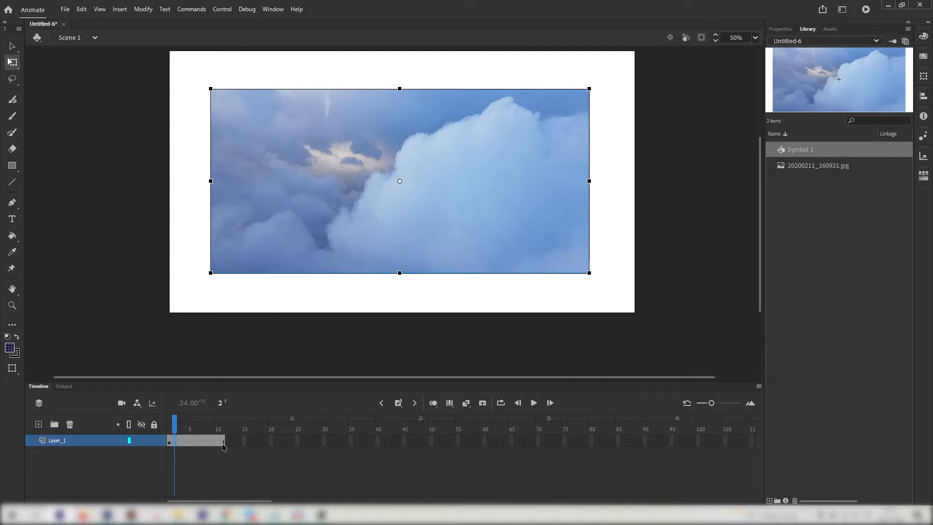
right_click(213, 441)
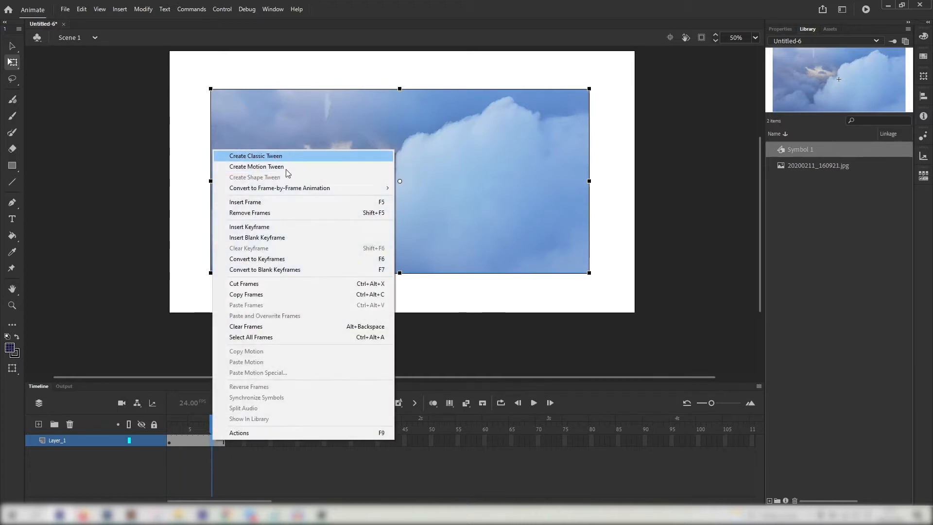
click(258, 159)
key(ctrl+z)
Add a motion tween moving the cloud up and right, preview it, then undo the tween
right_click(211, 442)
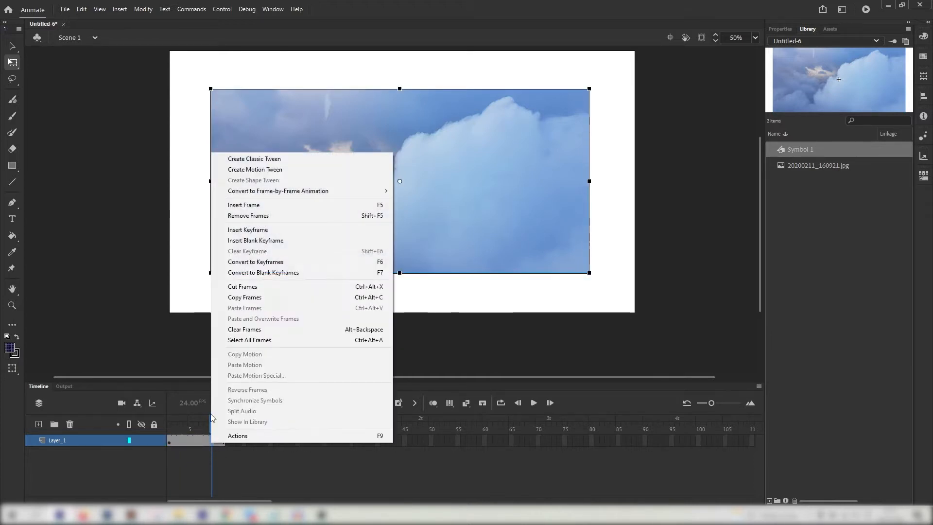
click(304, 170)
drag(453, 211, 498, 168)
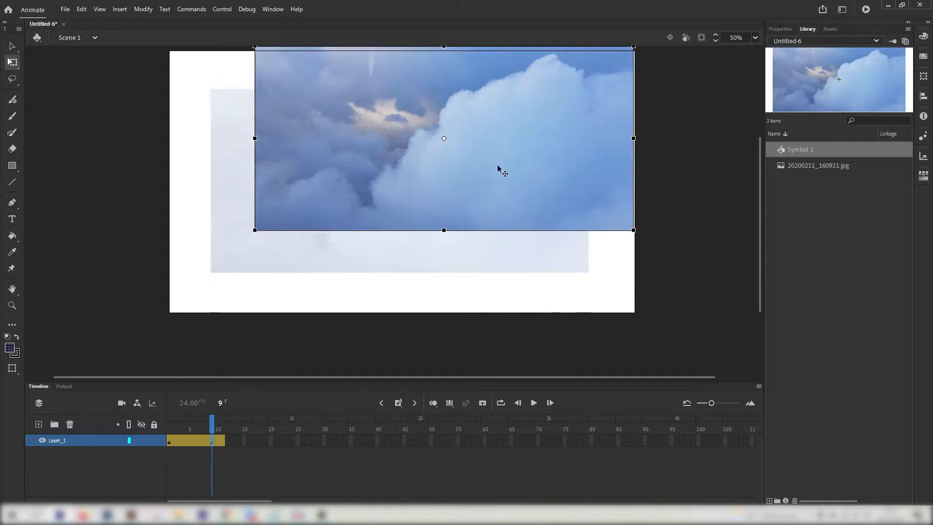
mouse_move(211, 428)
mouse_down()
mouse_move(175, 420)
mouse_move(206, 413)
mouse_up()
drag(276, 201, 263, 235)
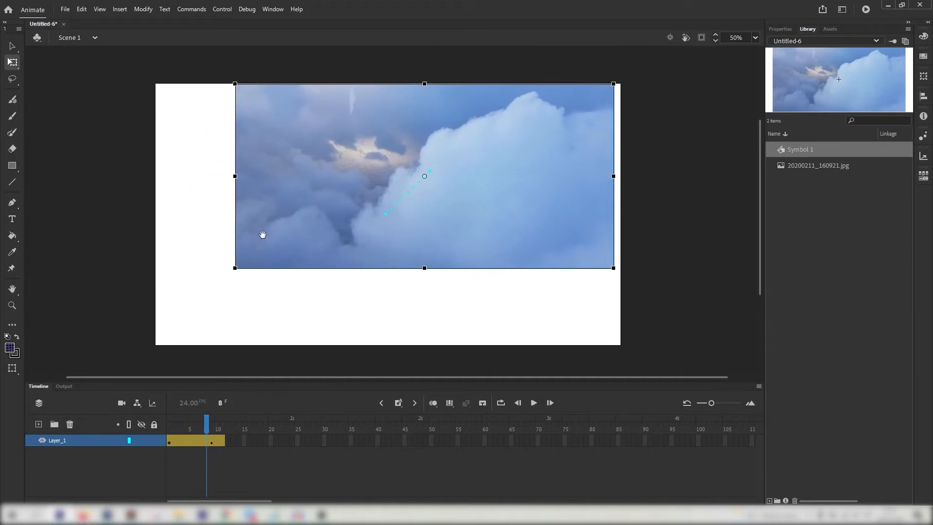
key(ctrl+z)
key(ctrl+z)
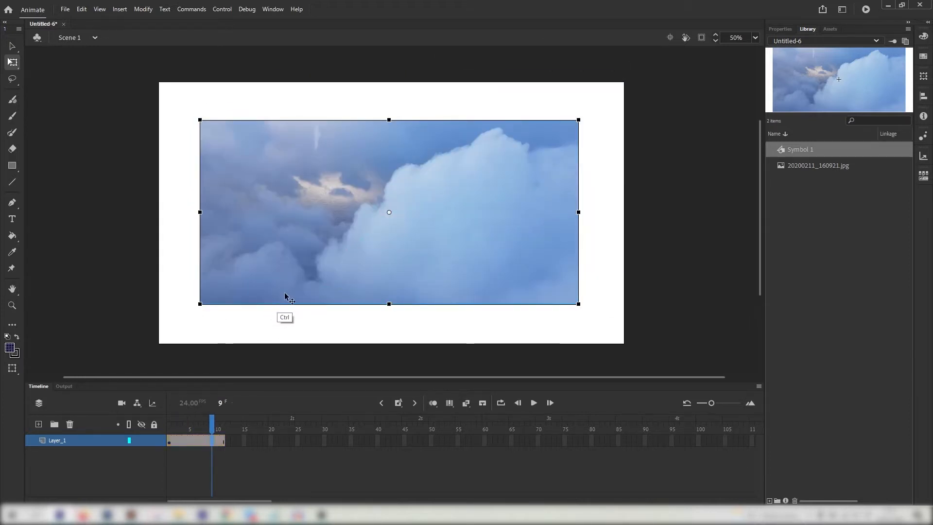
key(ctrl+z)
key(ctrl+z)
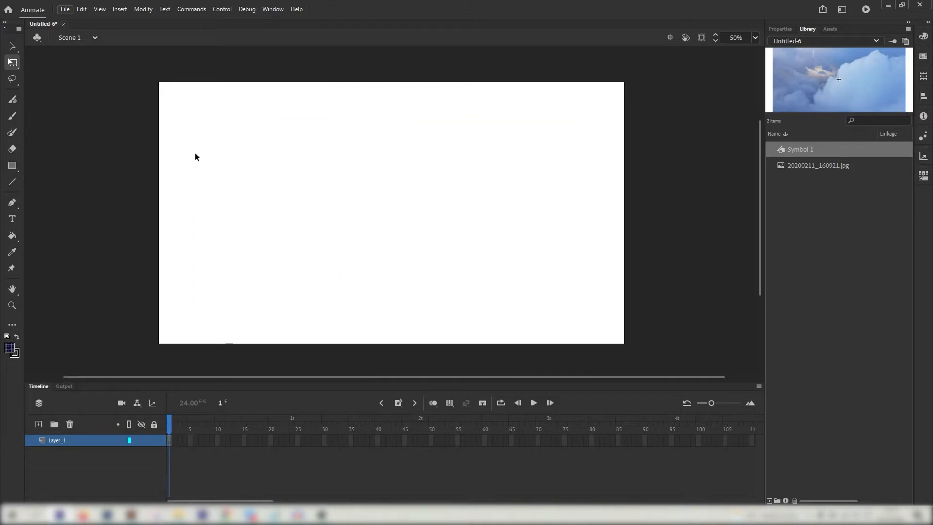
Open Necrogangster.psd in Photoshop from the Import to Library file list
click(65, 10)
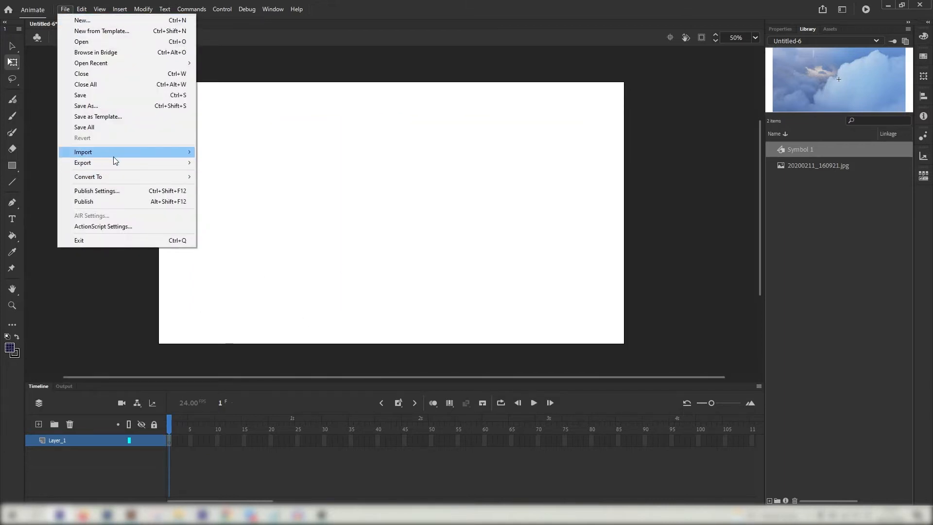
mouse_move(115, 156)
click(250, 162)
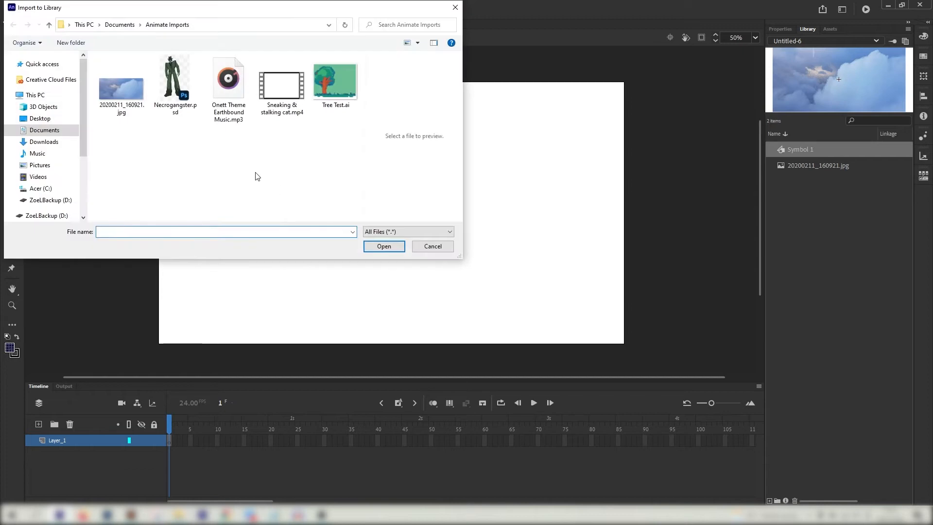
click(173, 81)
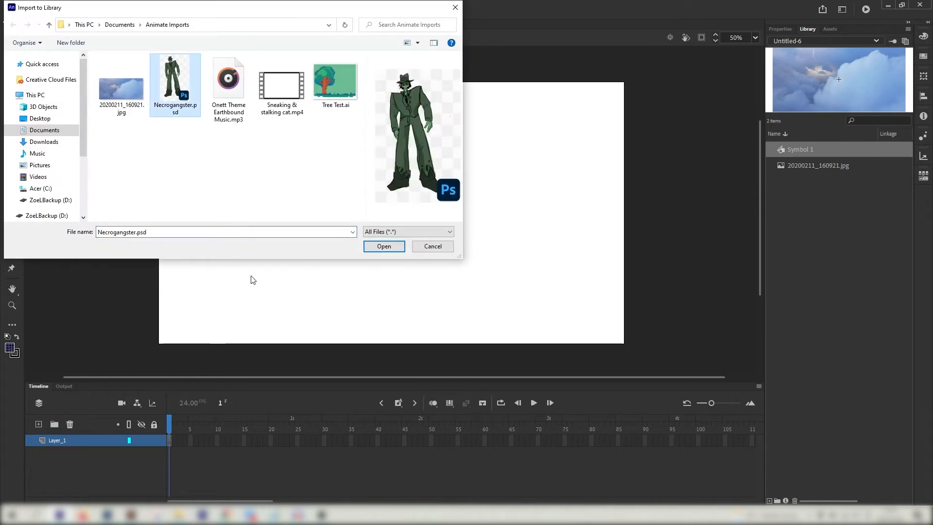
right_click(180, 75)
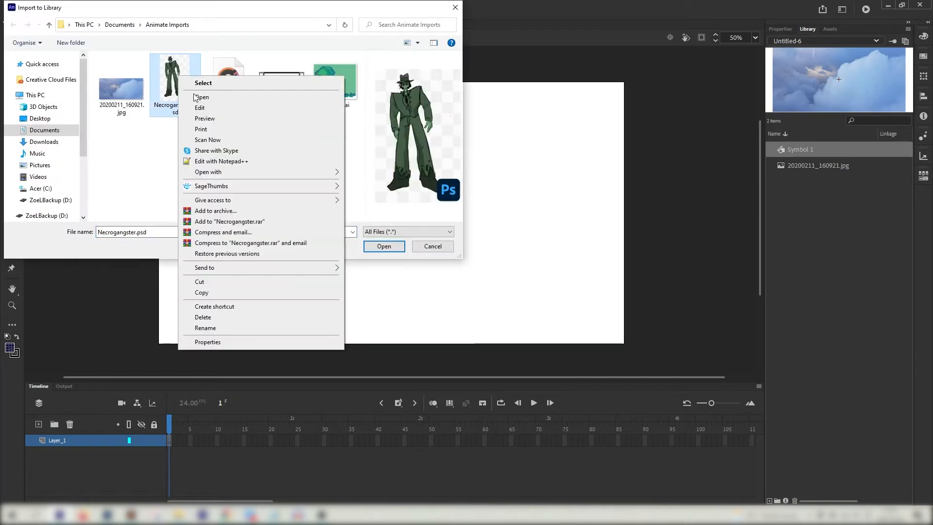
click(223, 97)
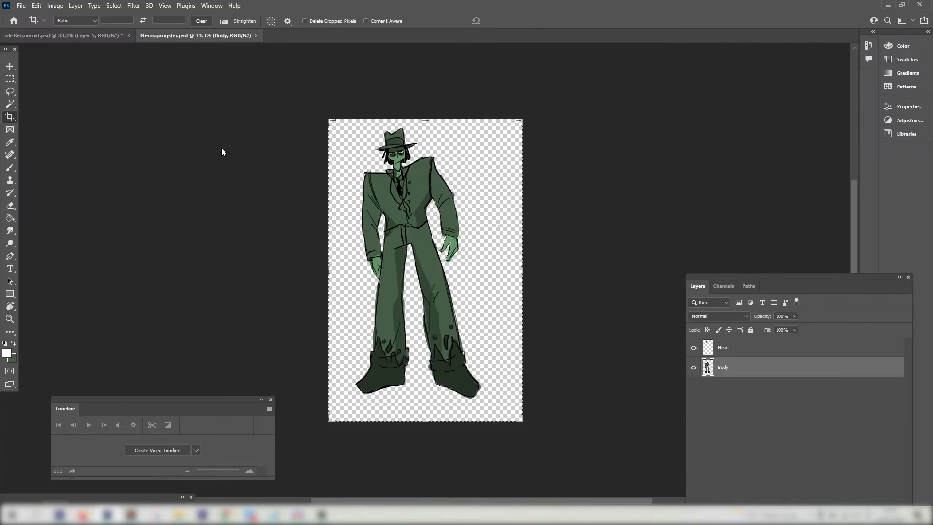
drag(749, 277, 666, 166)
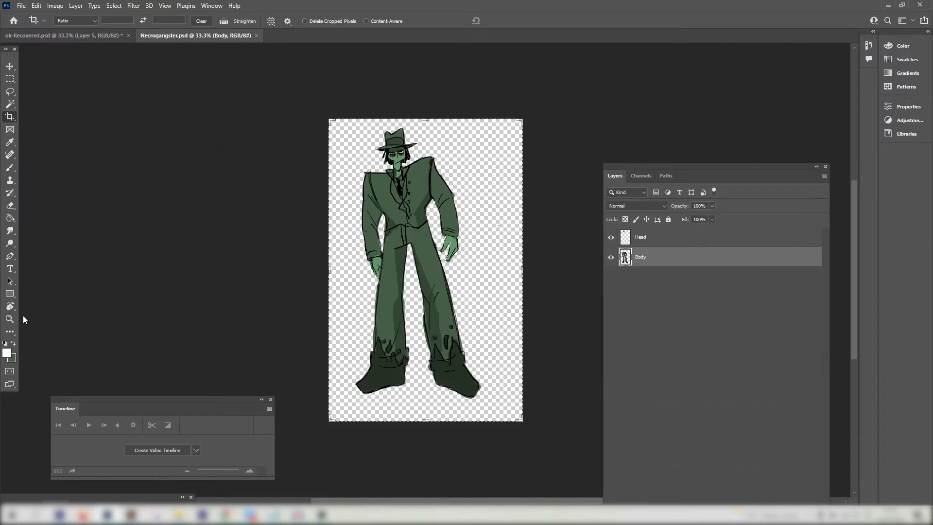
click(11, 319)
click(388, 157)
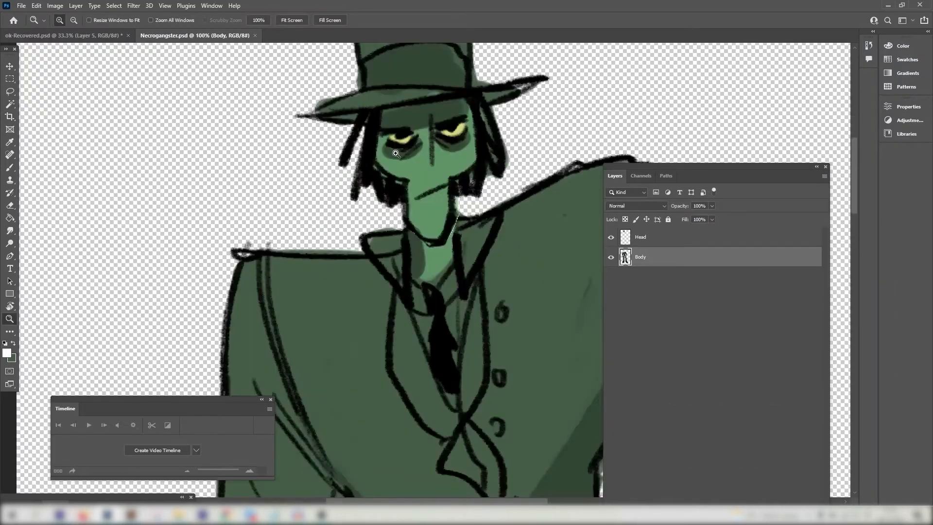
click(9, 66)
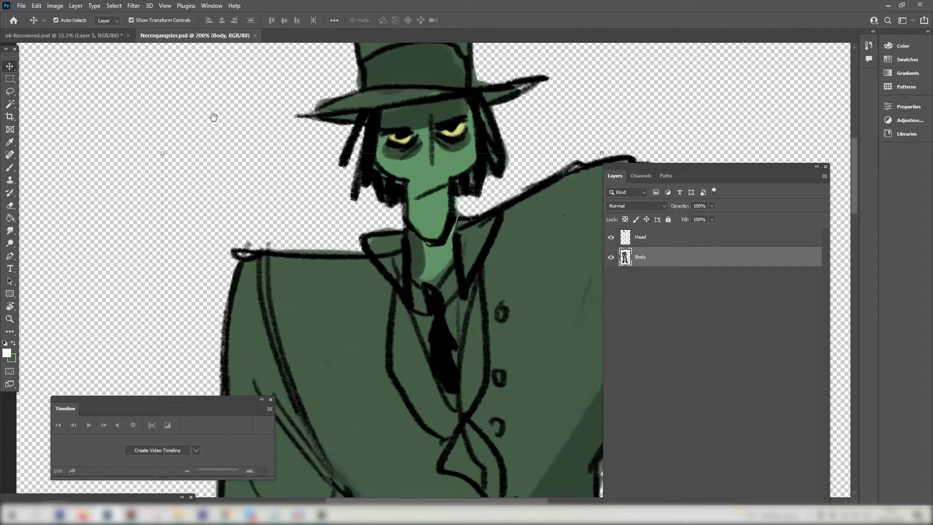
drag(400, 112, 354, 161)
click(317, 155)
key(ctrl+z)
key(ctrl+minus)
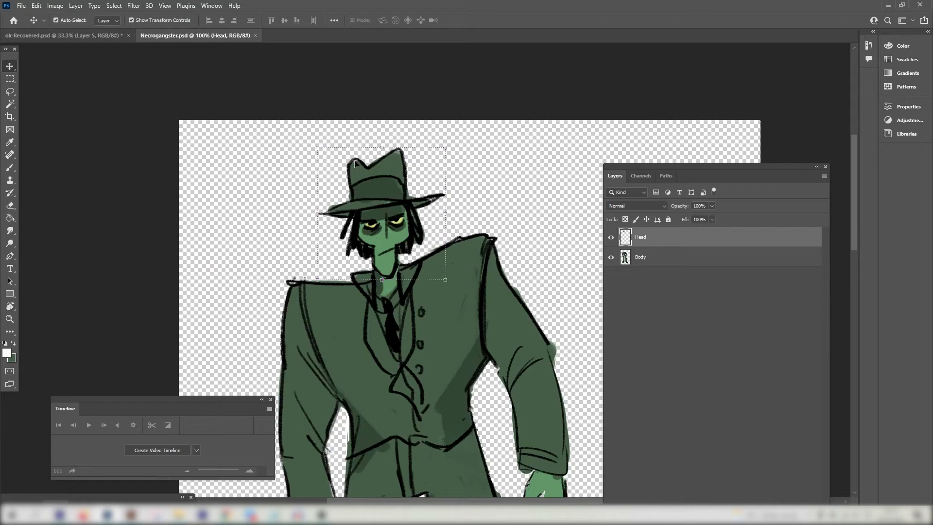
drag(497, 192, 489, 138)
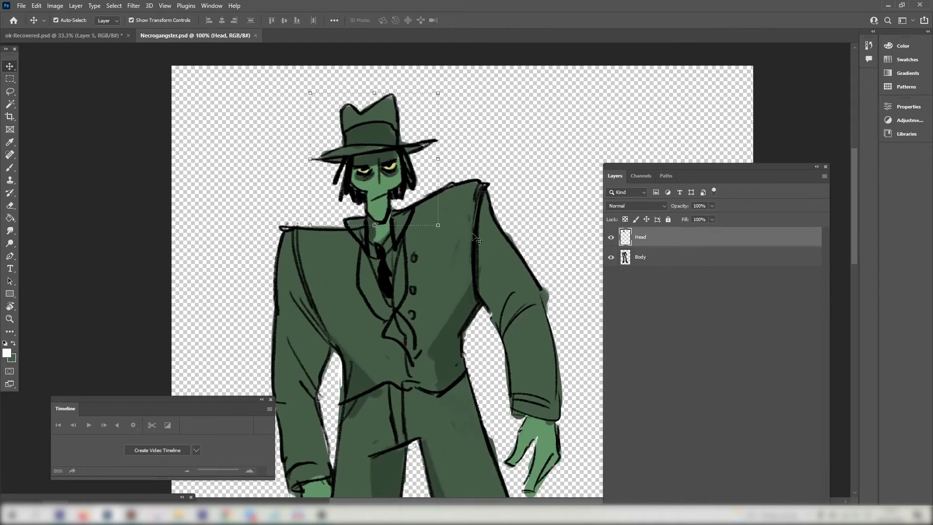
mouse_move(467, 171)
mouse_down()
mouse_move(468, 119)
mouse_move(450, 207)
mouse_move(461, 180)
mouse_up()
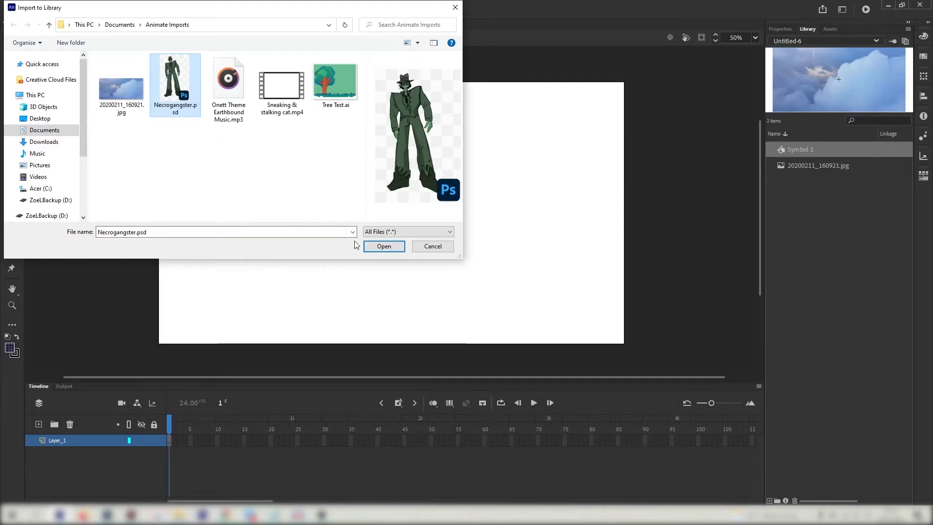
Import Necrogangster.psd: Head as bitmap with editable layer styles, compression on, layers as Animate layers
click(383, 246)
drag(387, 79, 352, 82)
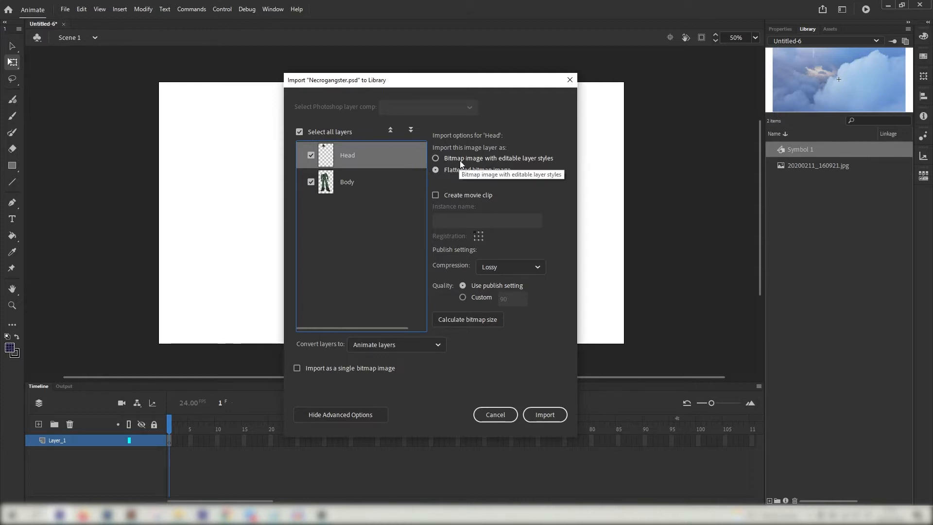
click(520, 156)
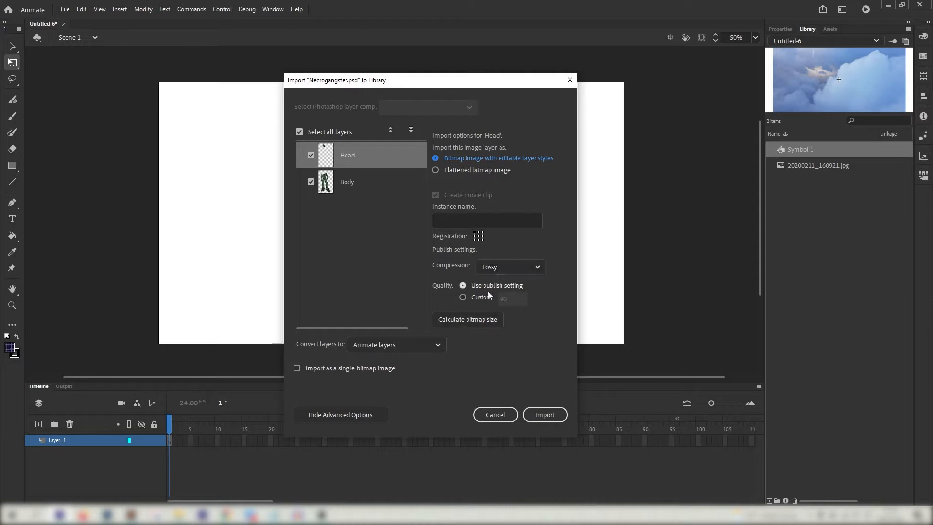
click(504, 268)
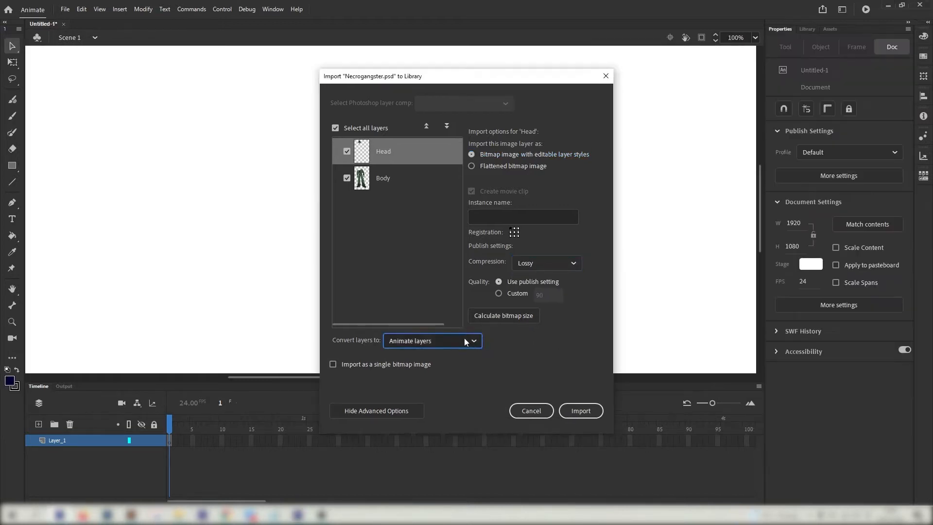
click(465, 341)
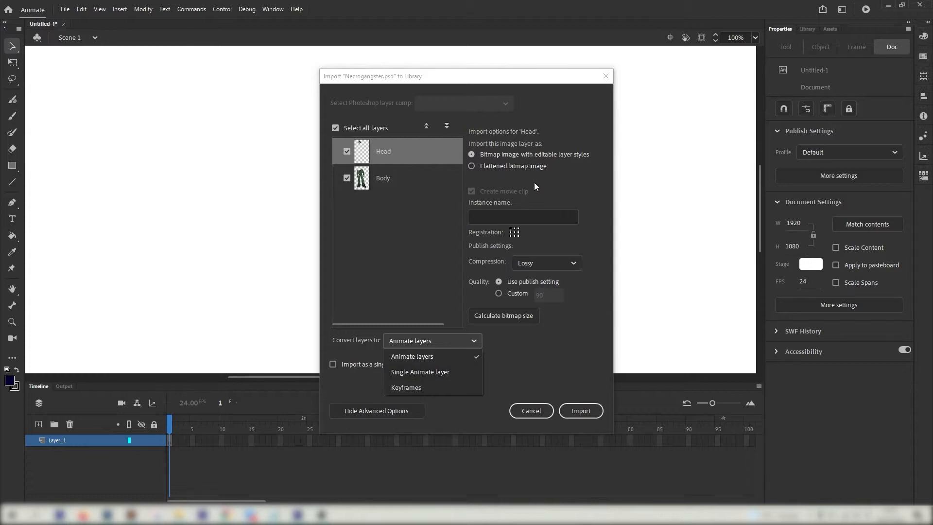
click(435, 356)
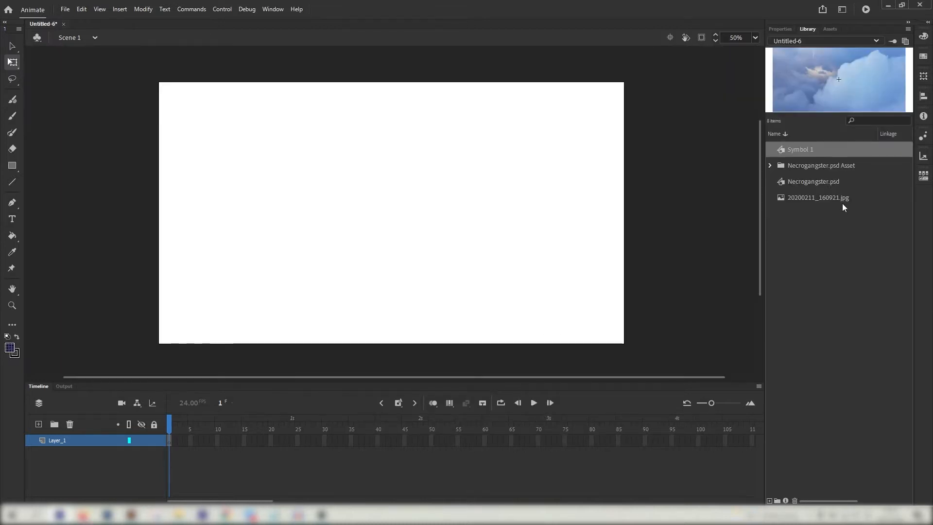
Place the Necrogangster.psd character from the Library onto the stage
key(Down)
key(Down)
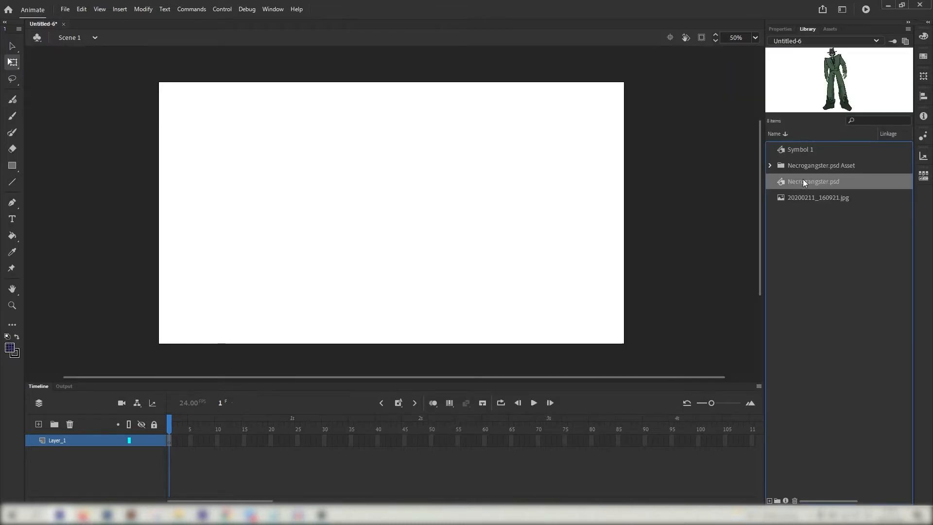
drag(803, 181, 394, 228)
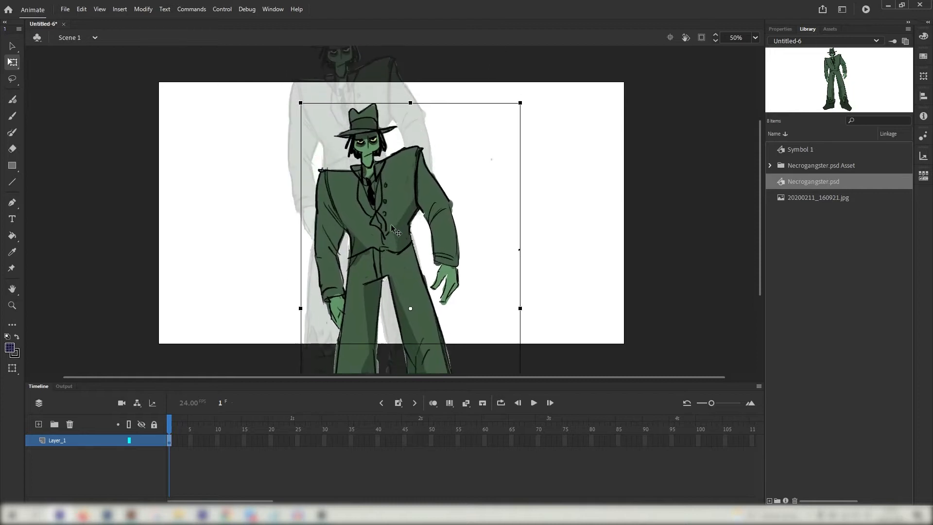
click(270, 175)
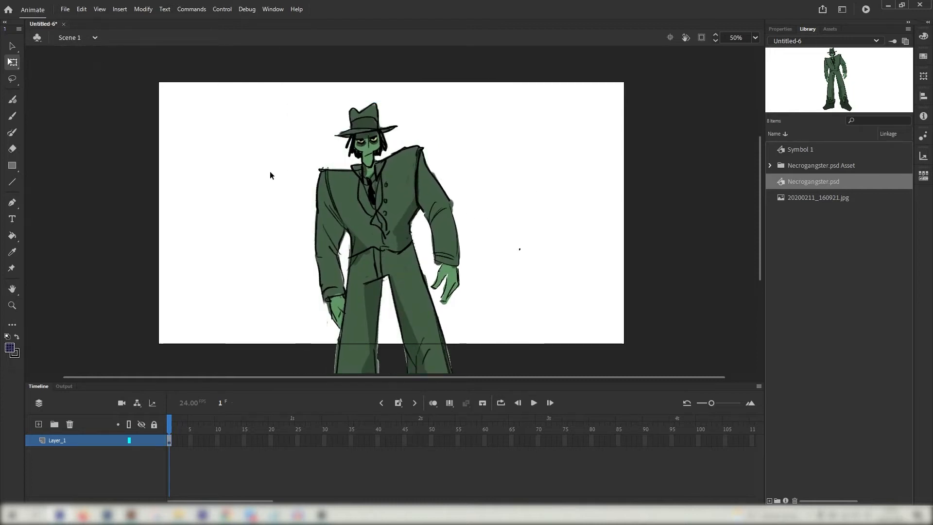
click(374, 184)
Inside the character symbol, select the Head and rotate it to a slight tilt
double_click(388, 174)
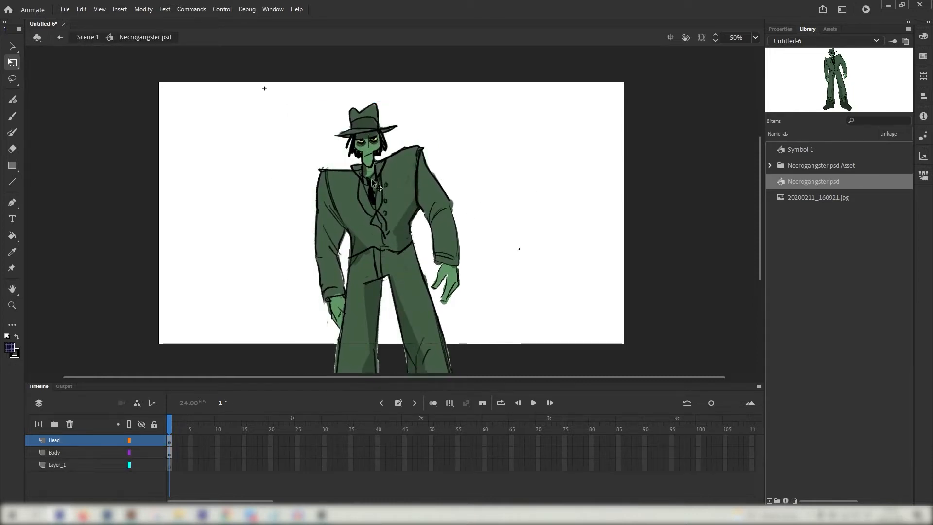
click(373, 138)
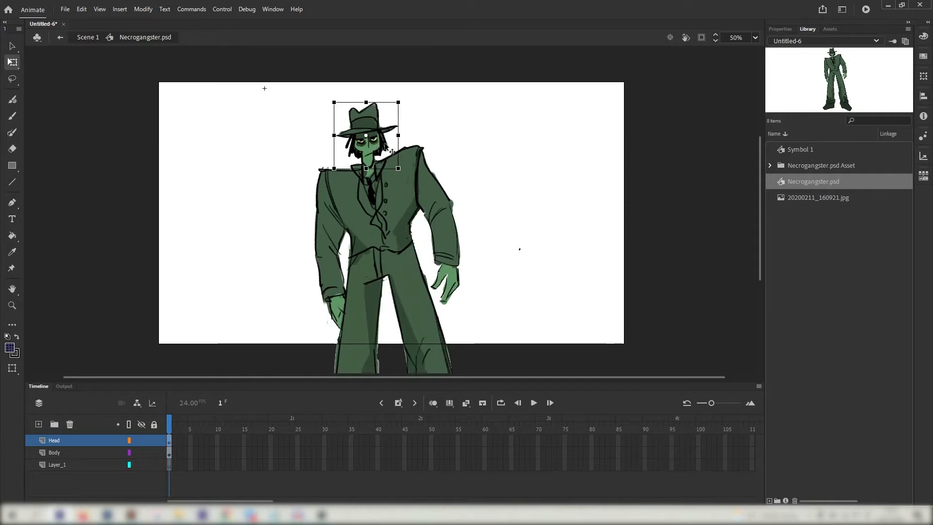
key(ctrl+equal)
drag(436, 219, 398, 229)
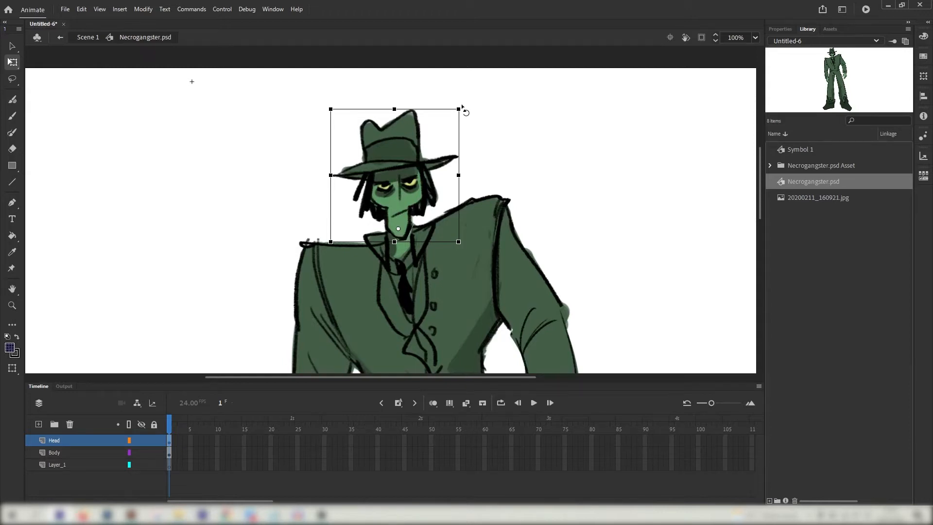
drag(462, 107, 495, 106)
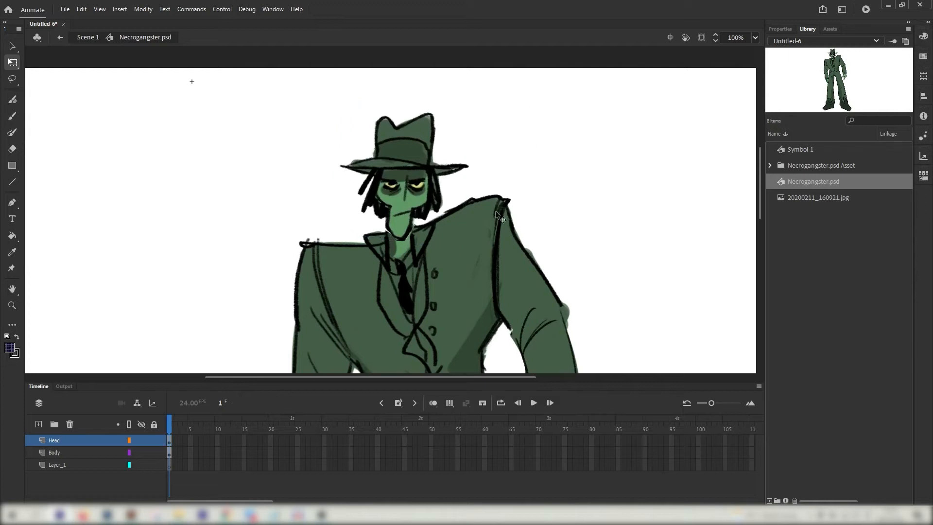
mouse_move(465, 269)
mouse_down()
mouse_move(460, 109)
mouse_move(470, 267)
mouse_up()
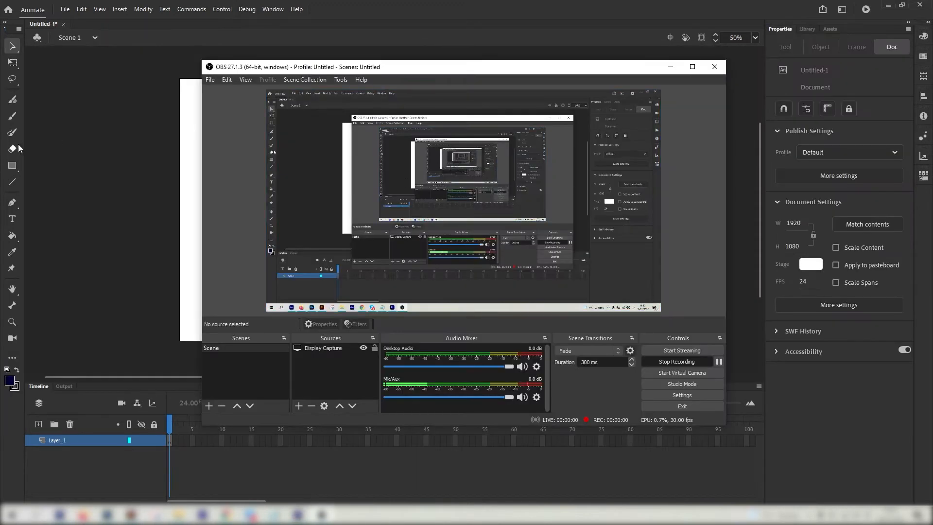
Select Tree Test.ai in the Import to Library dialog
click(30, 149)
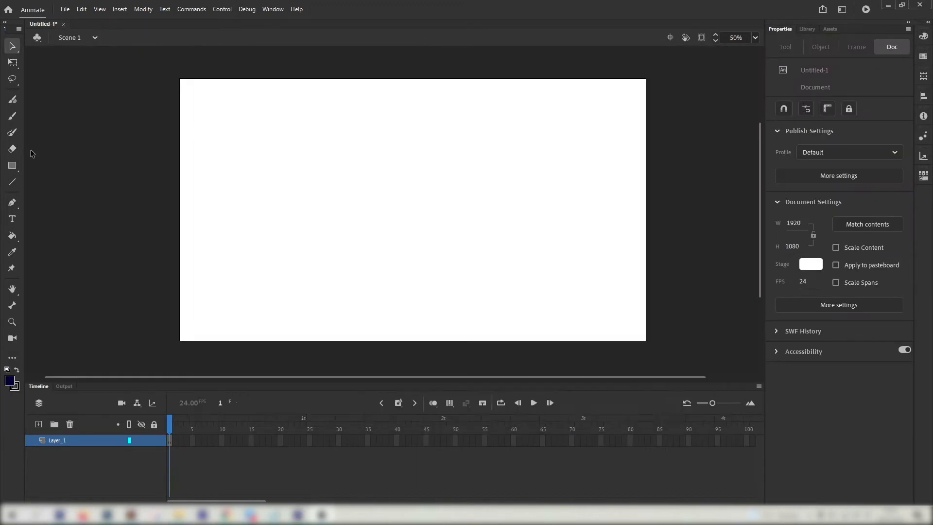
click(66, 10)
mouse_move(137, 151)
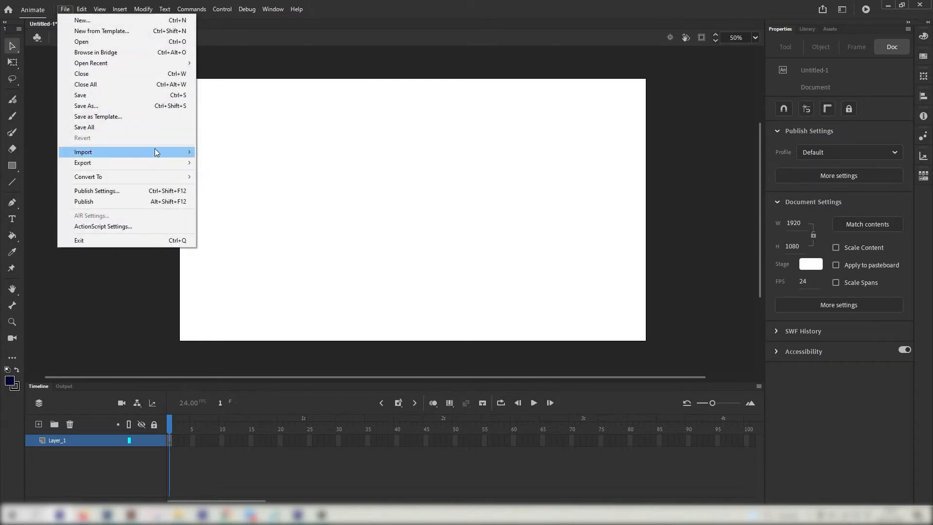
mouse_move(166, 155)
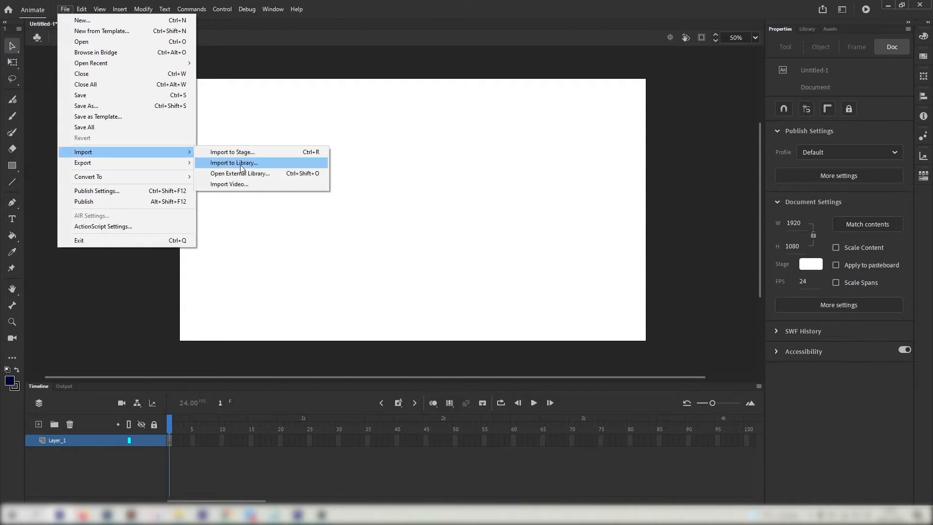
click(241, 163)
click(281, 105)
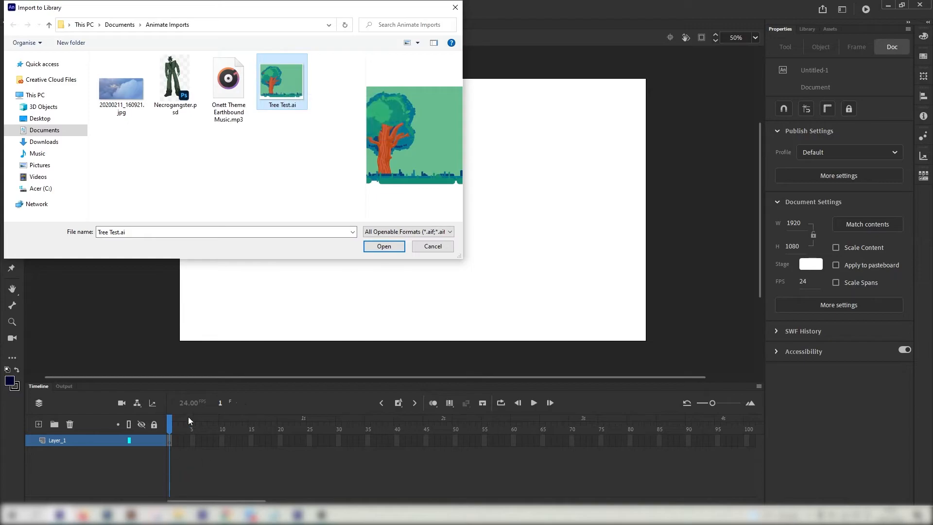
View the Tree Test.ai artwork and its layers in Illustrator
click(131, 515)
drag(134, 188, 148, 149)
drag(551, 331, 579, 215)
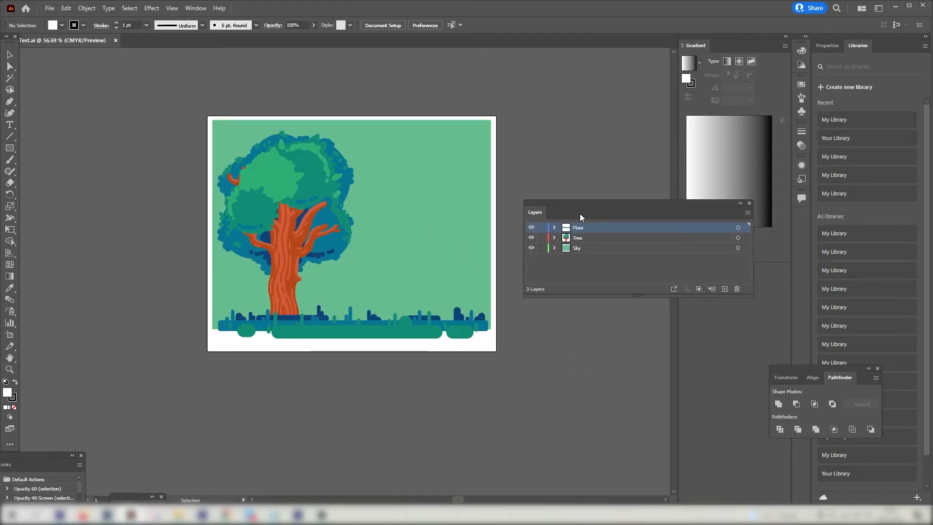
Toggle the Floor and Tree layers' visibility in Illustrator to confirm they are separate
click(532, 228)
click(532, 228)
click(532, 238)
click(530, 241)
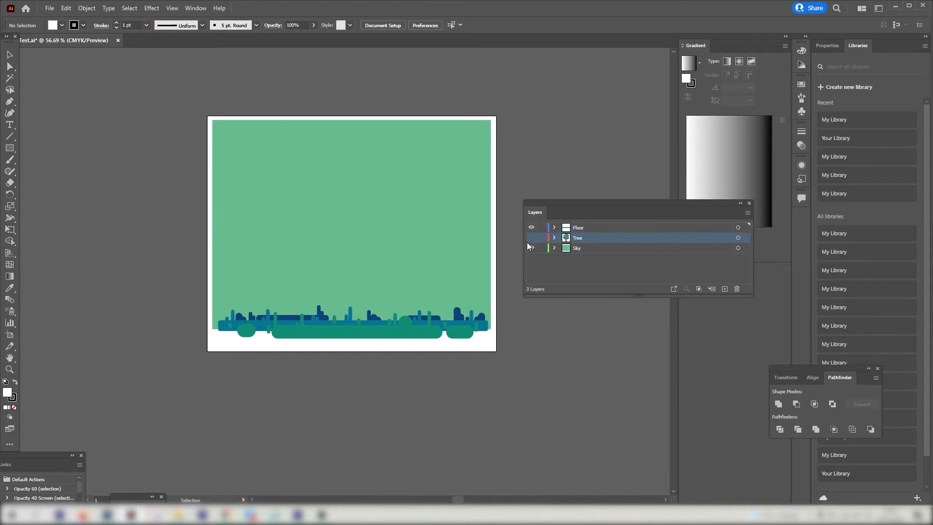
click(531, 238)
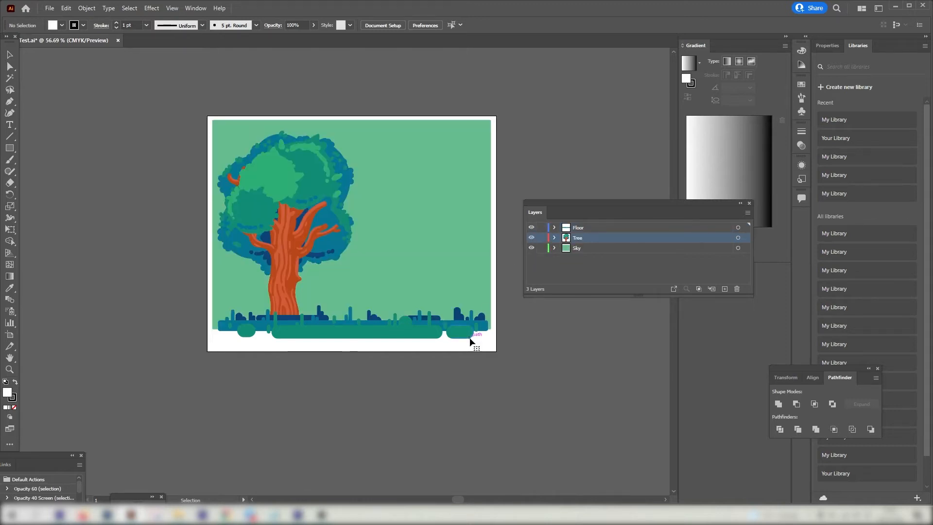
drag(244, 260, 255, 203)
drag(440, 230, 434, 267)
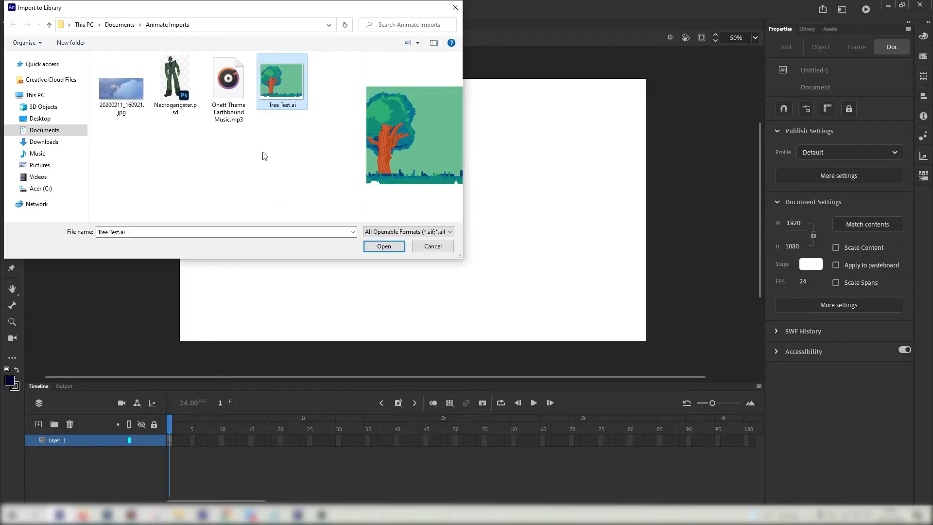
Import Tree Test.ai, collapsing its Floor, Tree and Sky layers and converting them to Animate layers
double_click(281, 84)
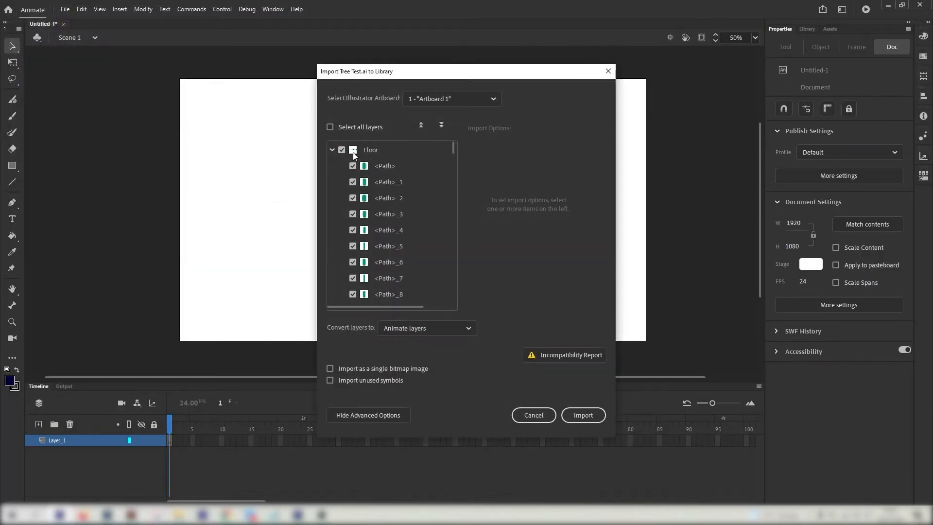
drag(375, 64, 320, 54)
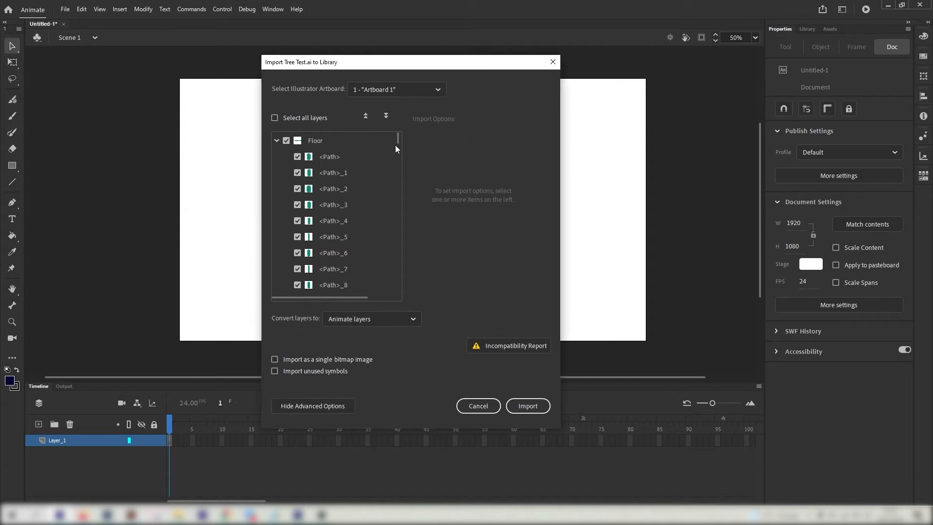
drag(397, 140, 387, 113)
click(276, 141)
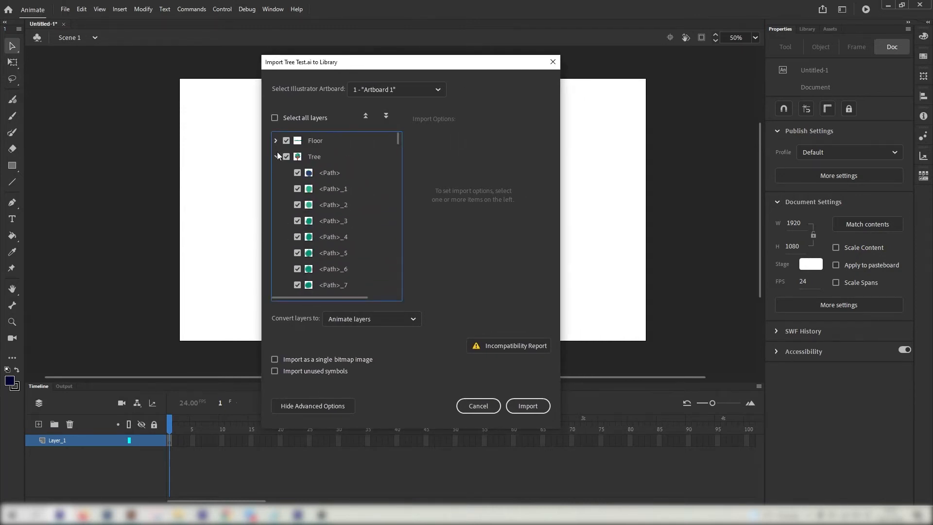
click(275, 157)
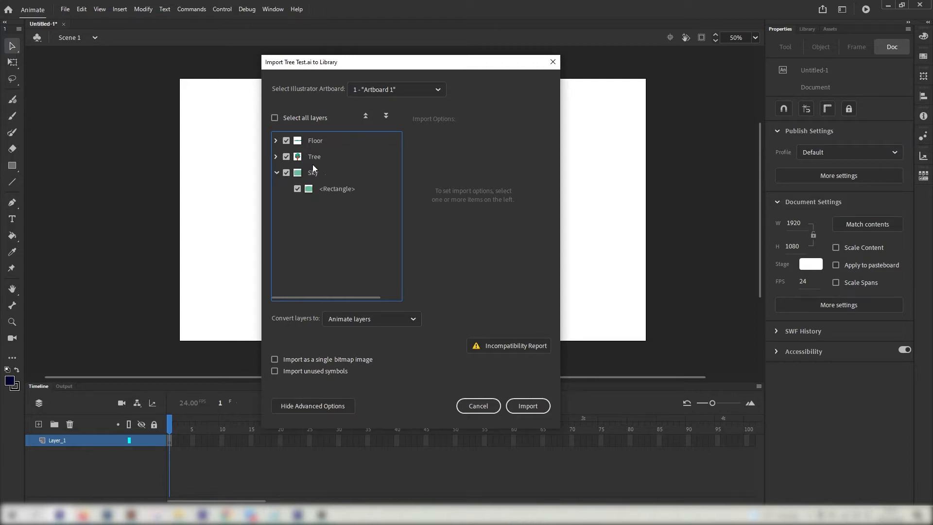
click(276, 173)
click(343, 320)
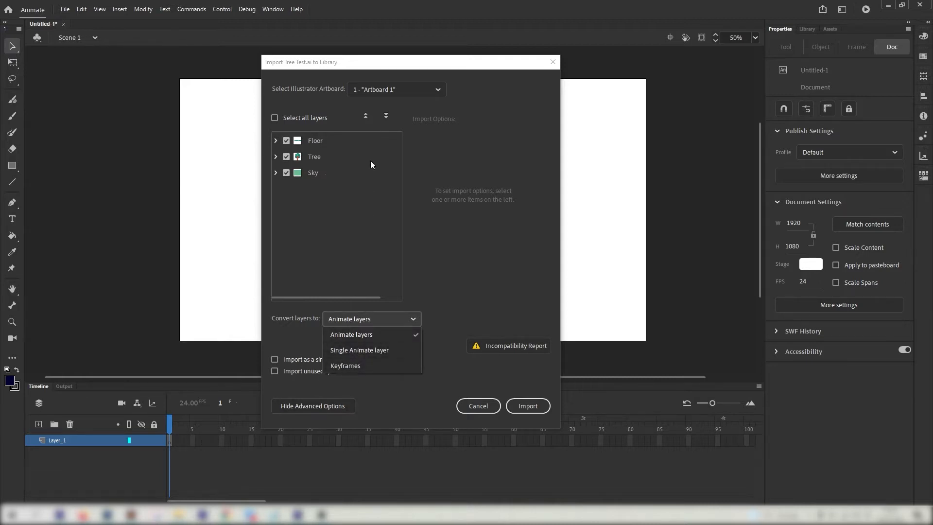
click(349, 339)
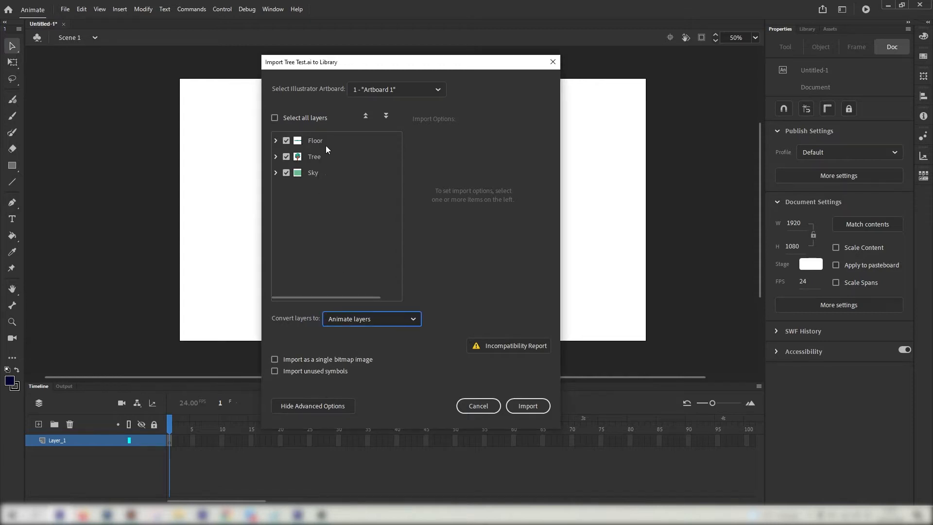
click(514, 406)
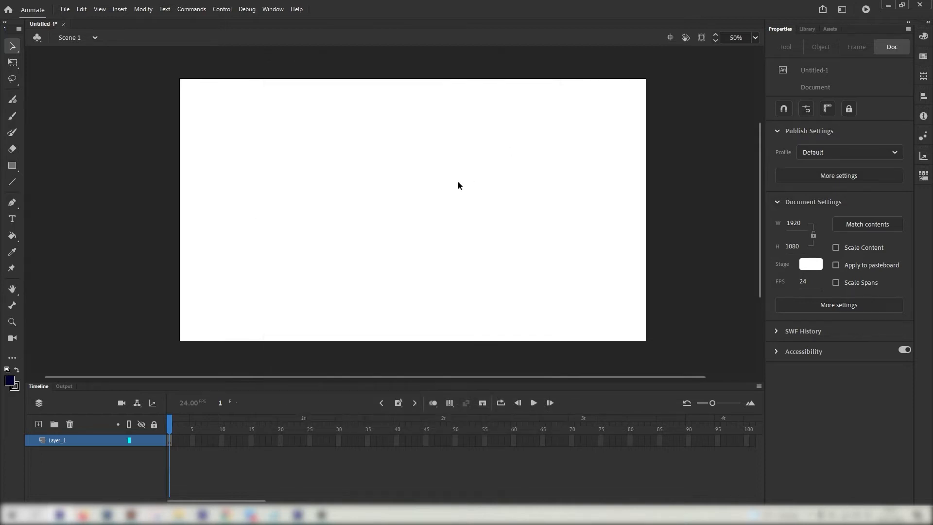
Place Tree Test.ai from the Library on the stage and enlarge it with Free Transform
click(814, 28)
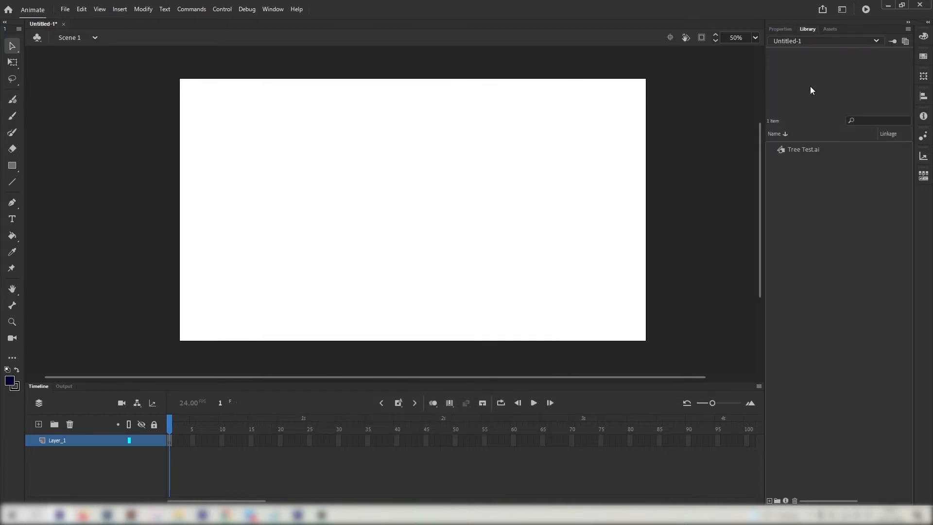
drag(803, 150, 407, 189)
click(12, 62)
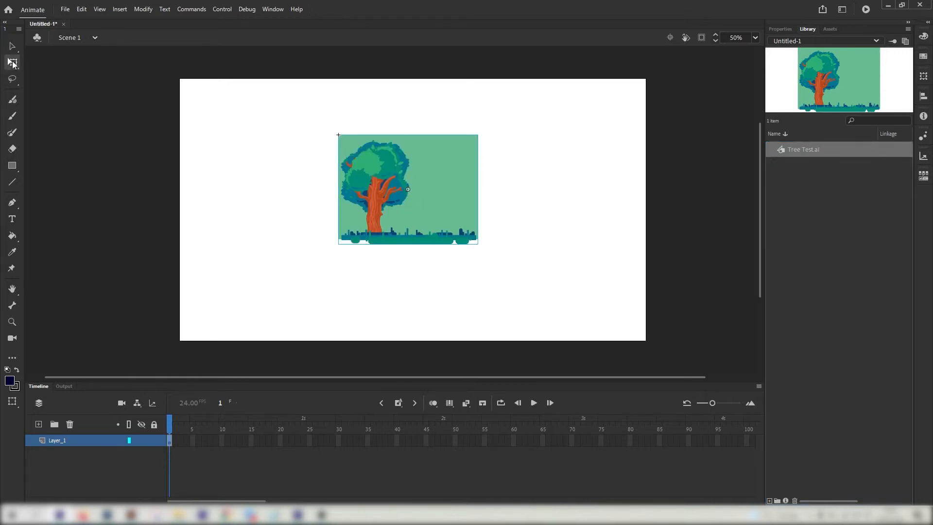
drag(479, 135, 556, 80)
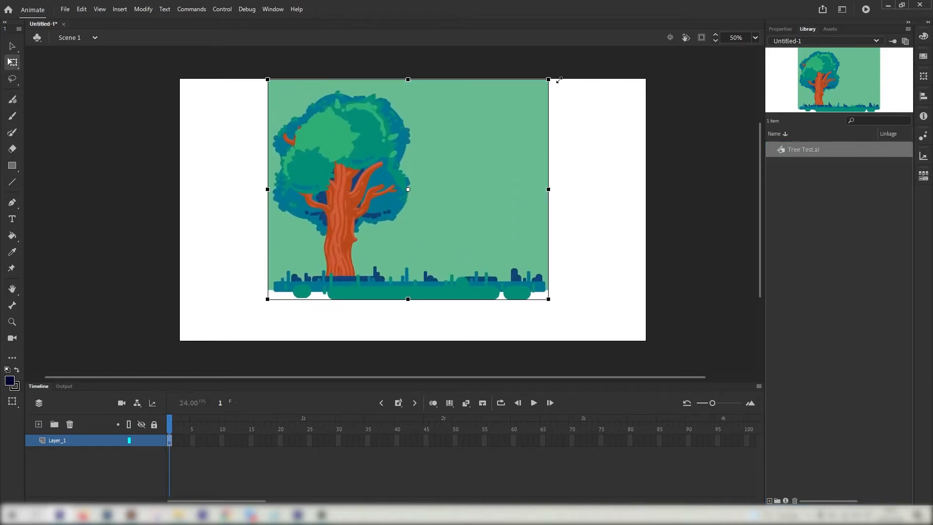
drag(509, 138, 507, 160)
click(566, 156)
Enter the tree symbol and select the artwork on the Floor, Tree and Sky layers
click(325, 256)
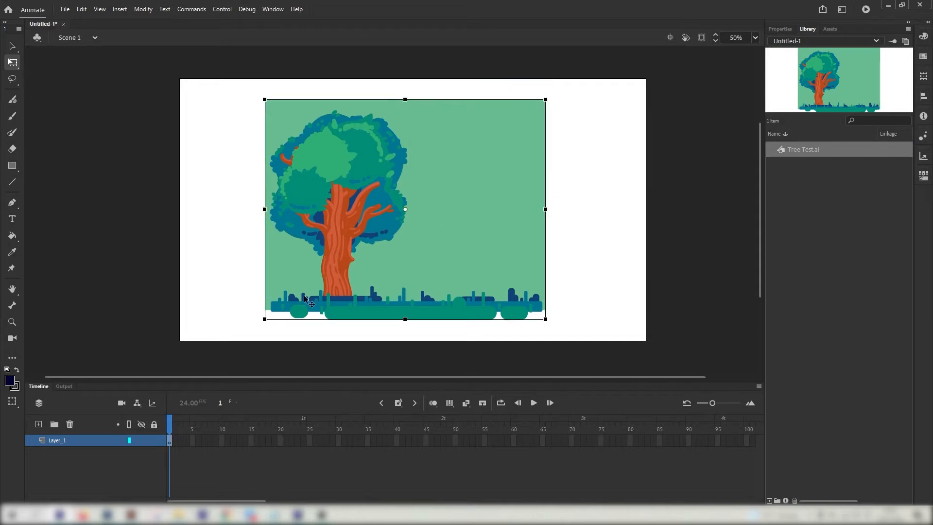
double_click(363, 251)
click(213, 207)
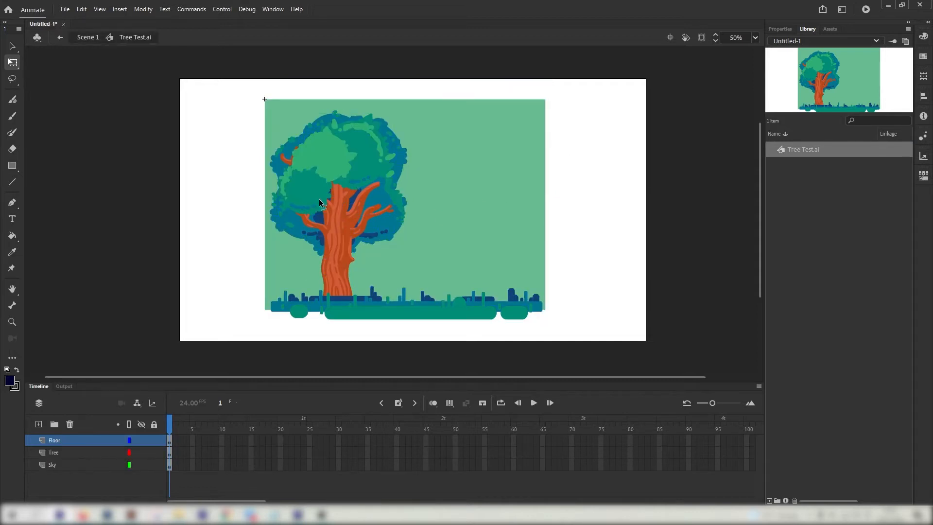
click(323, 198)
click(57, 441)
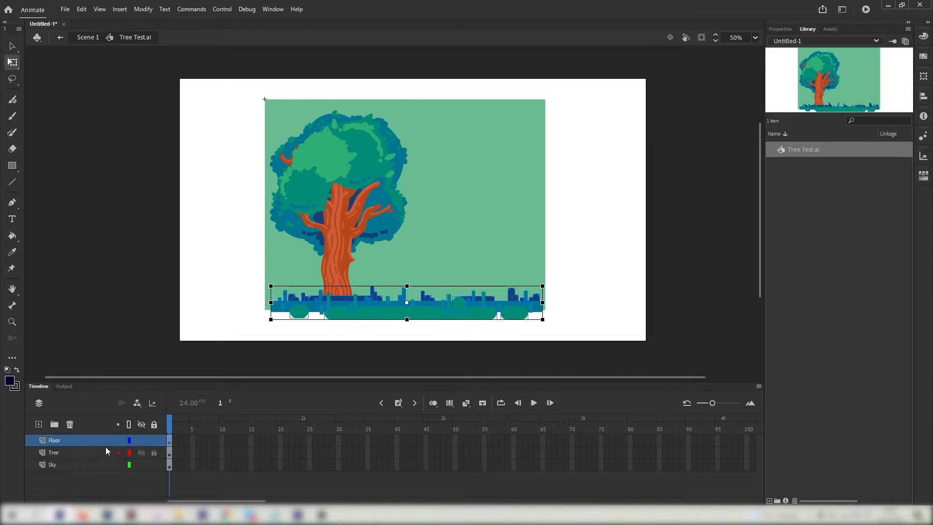
click(91, 462)
click(92, 450)
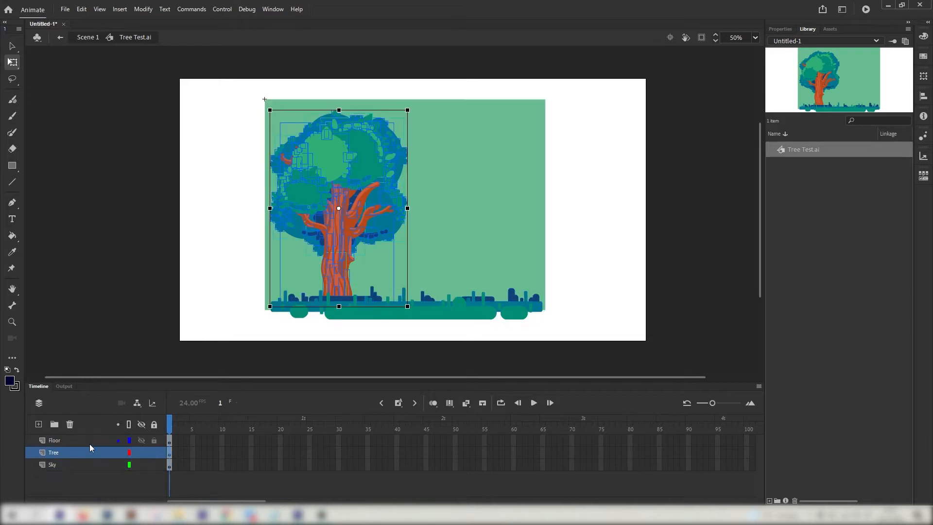
click(90, 442)
click(92, 454)
Start converting the tree to a symbol, cancel, then select the leaf and foliage shapes
right_click(347, 201)
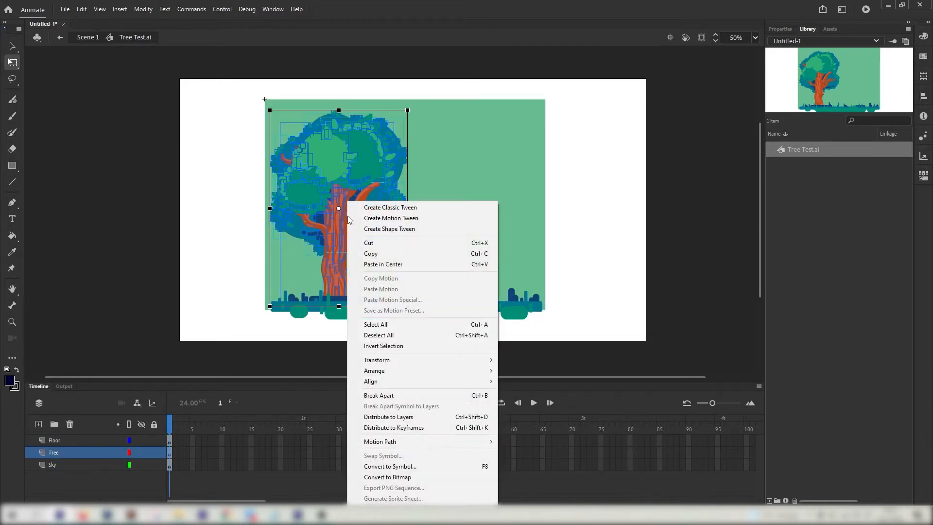
click(396, 467)
click(583, 133)
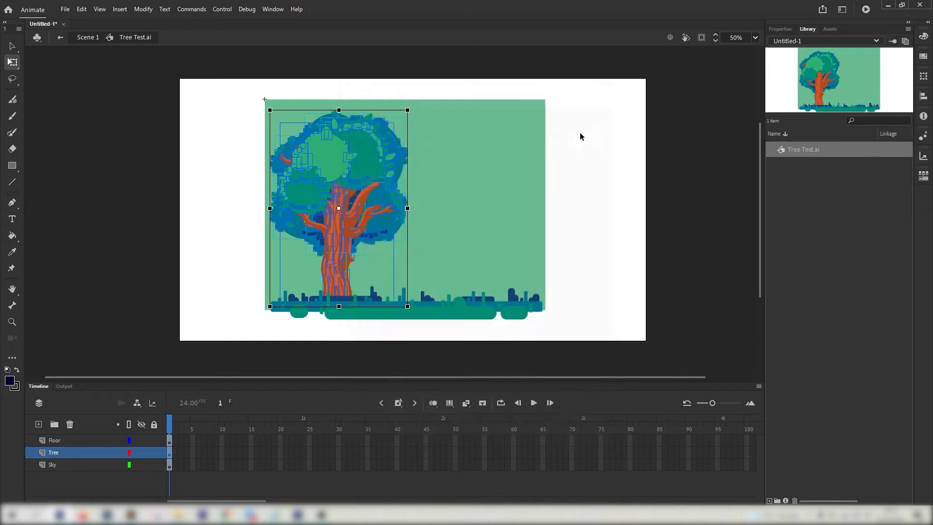
click(295, 180)
click(219, 281)
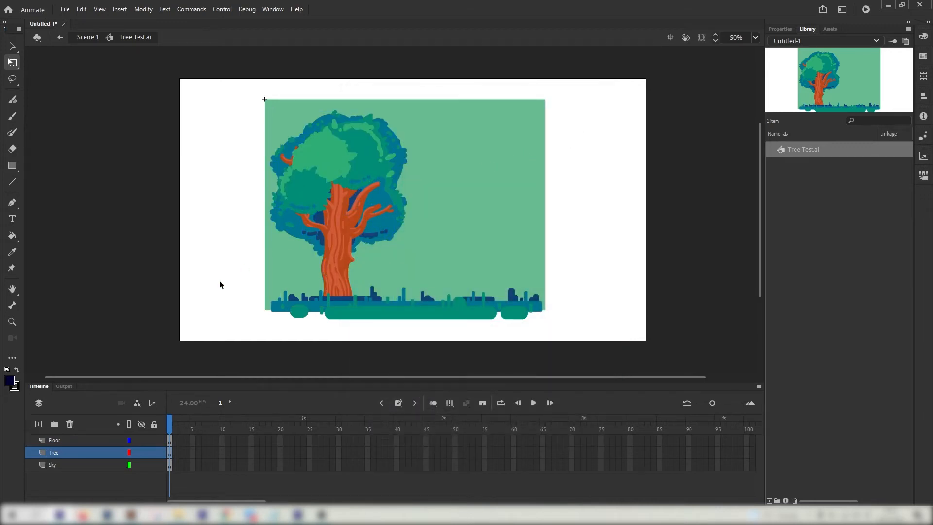
click(316, 145)
click(12, 50)
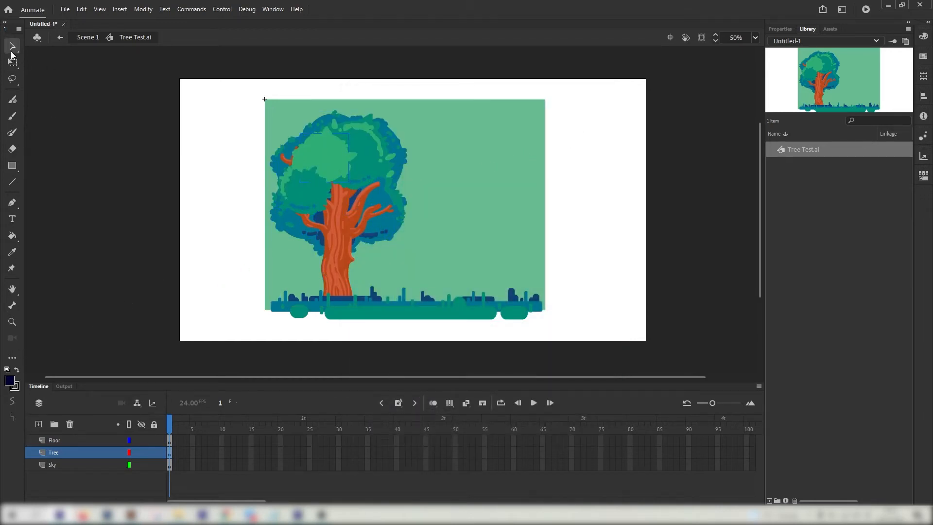
Zoom the stage to 100% and reposition the tree in view
click(12, 321)
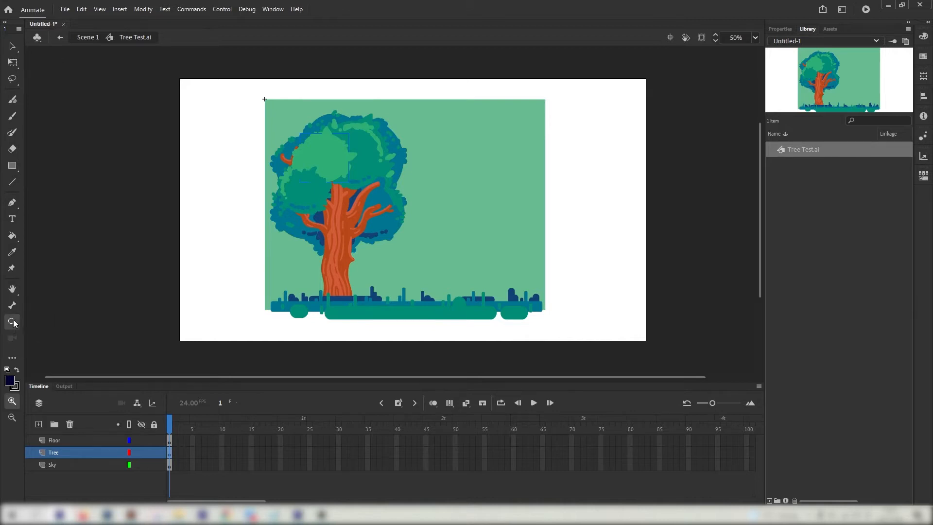
click(352, 156)
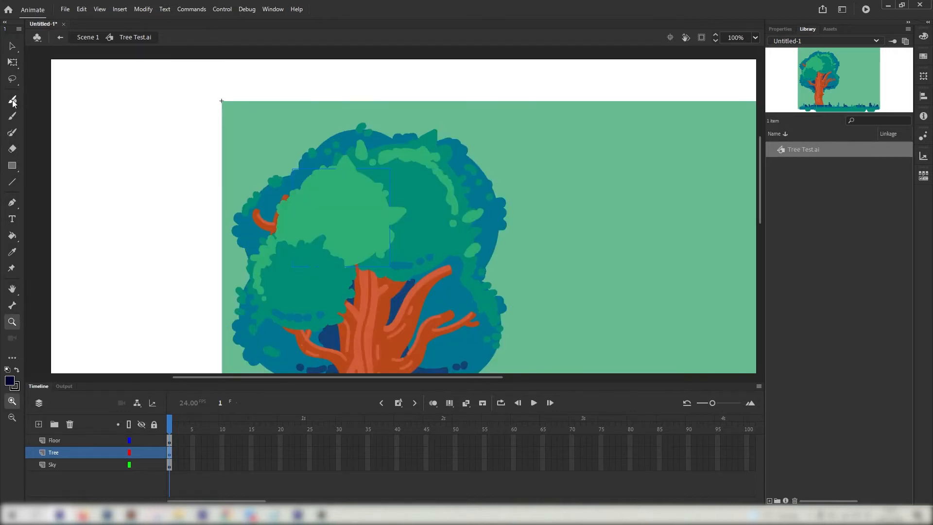
scroll(296, 185, down, 2)
drag(297, 185, 294, 172)
With the Subselection tool, select the trunk and a bark highlight path, then pan around the tree
click(12, 51)
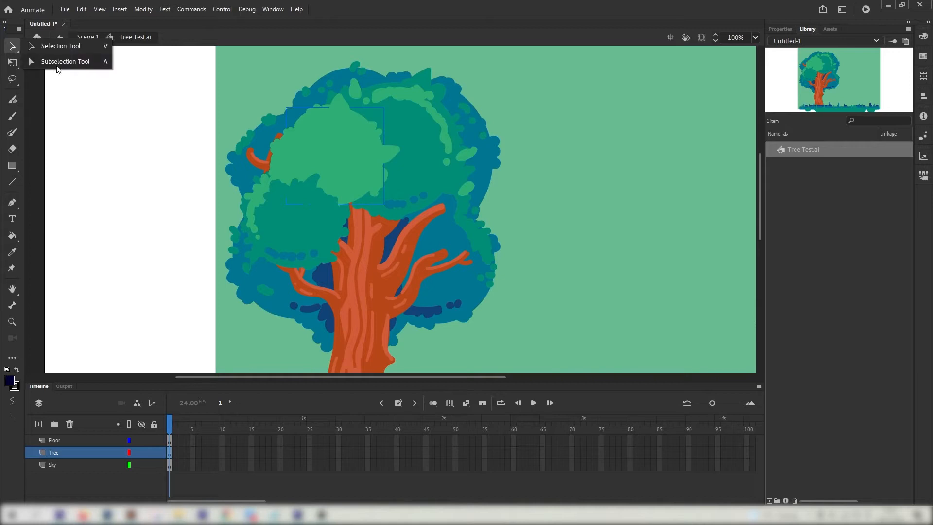
click(57, 66)
click(377, 239)
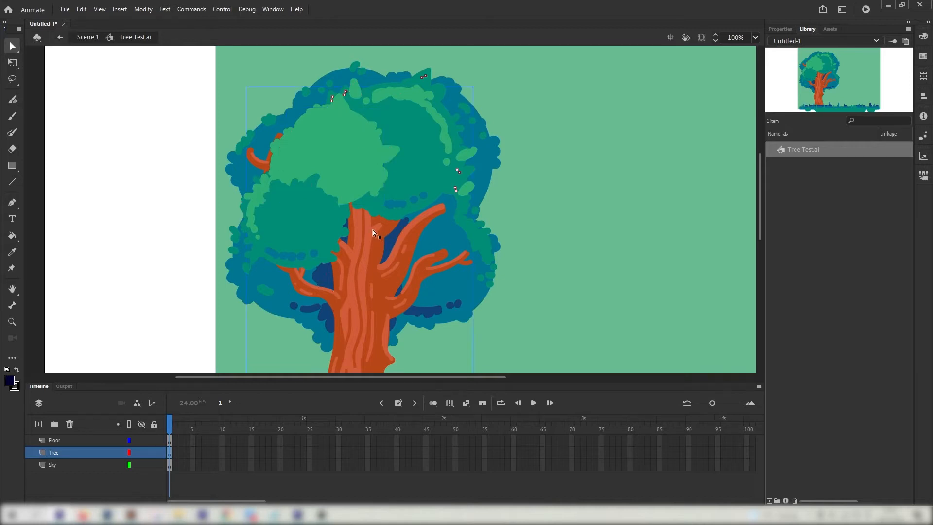
click(373, 230)
drag(370, 274, 379, 194)
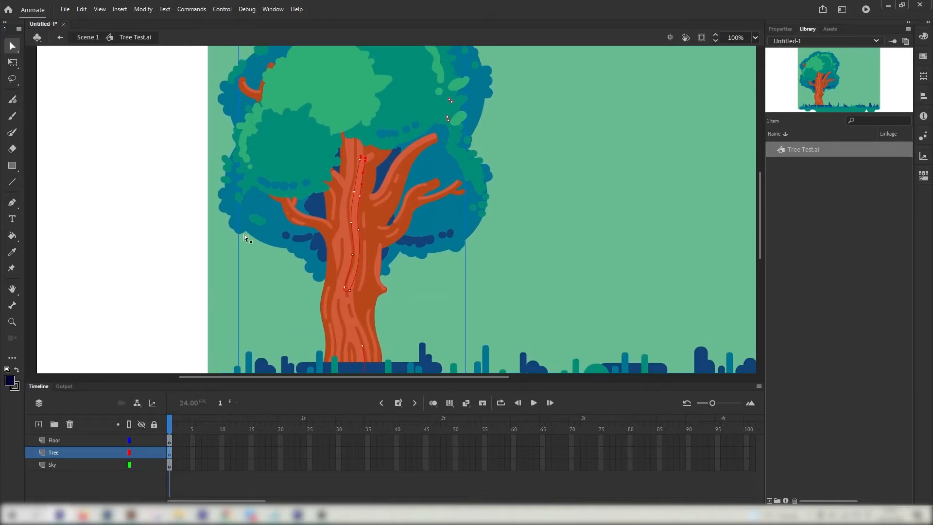
click(185, 280)
drag(302, 197, 284, 207)
drag(404, 181, 358, 209)
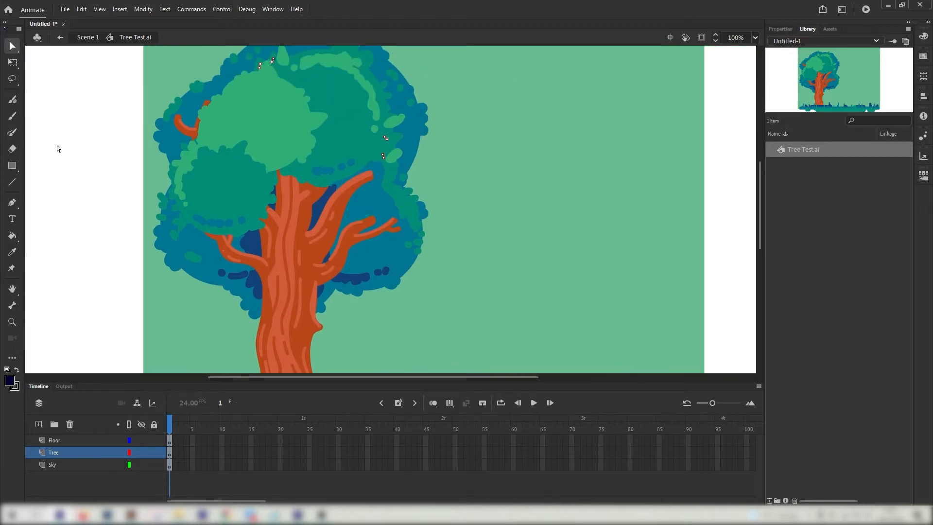
drag(103, 114, 114, 156)
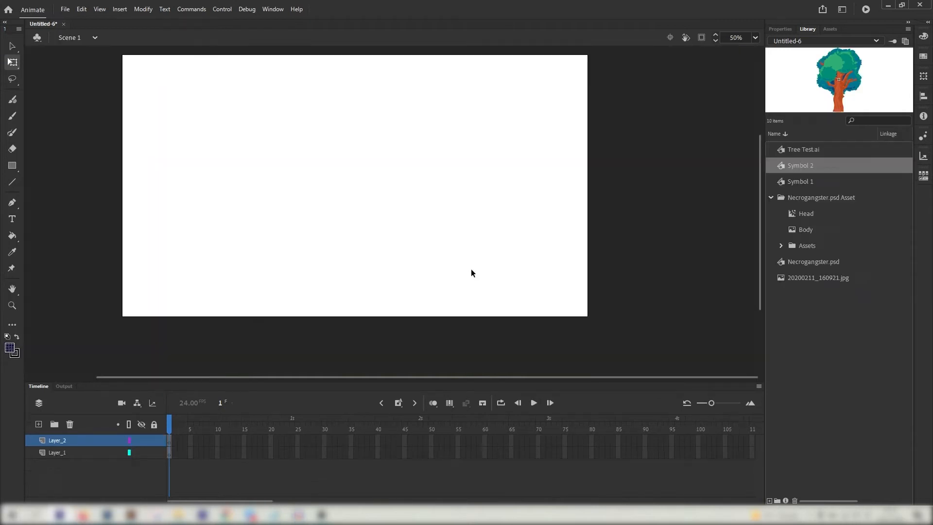
Import Onett Theme Earthbound Music.mp3 into the Untitled-6 library
click(63, 10)
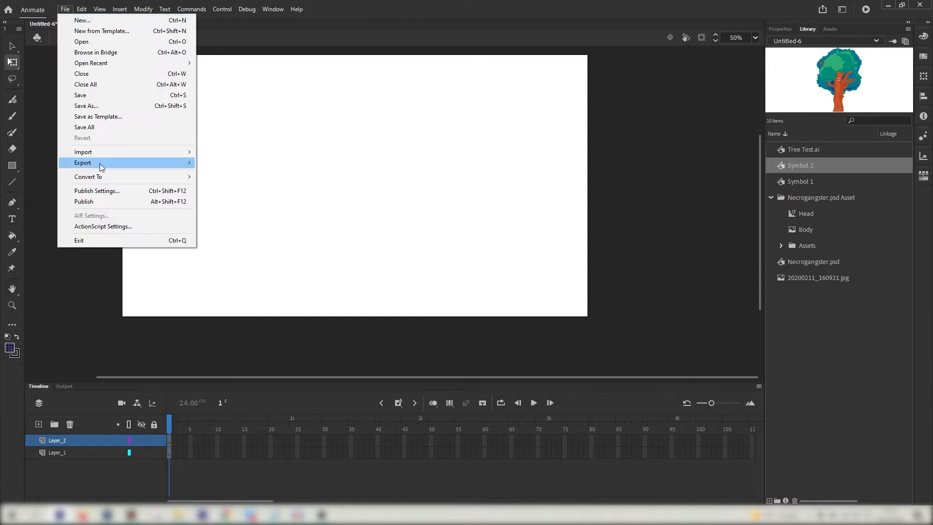
mouse_move(114, 148)
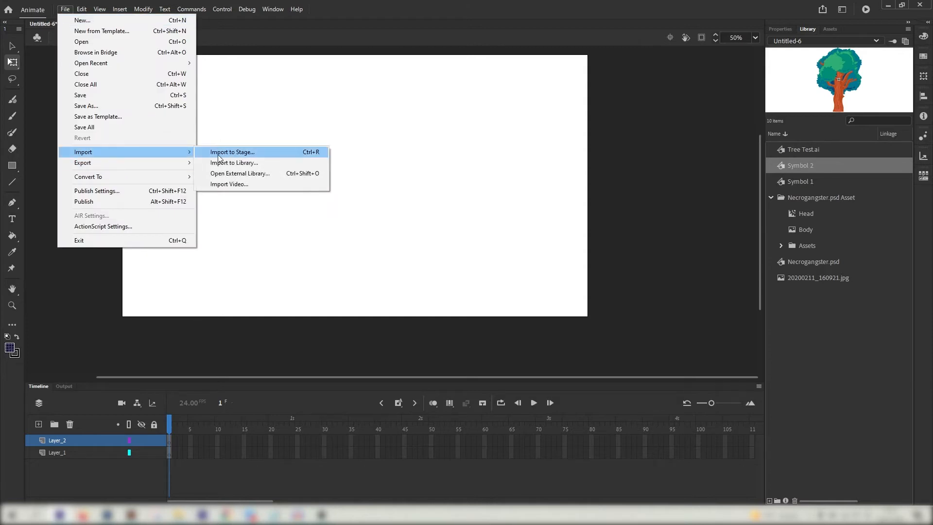
click(226, 162)
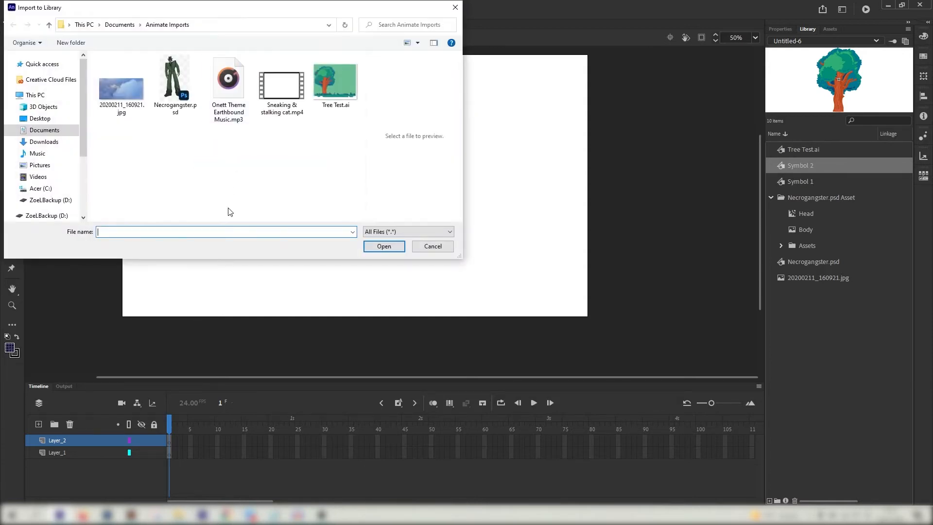
click(238, 93)
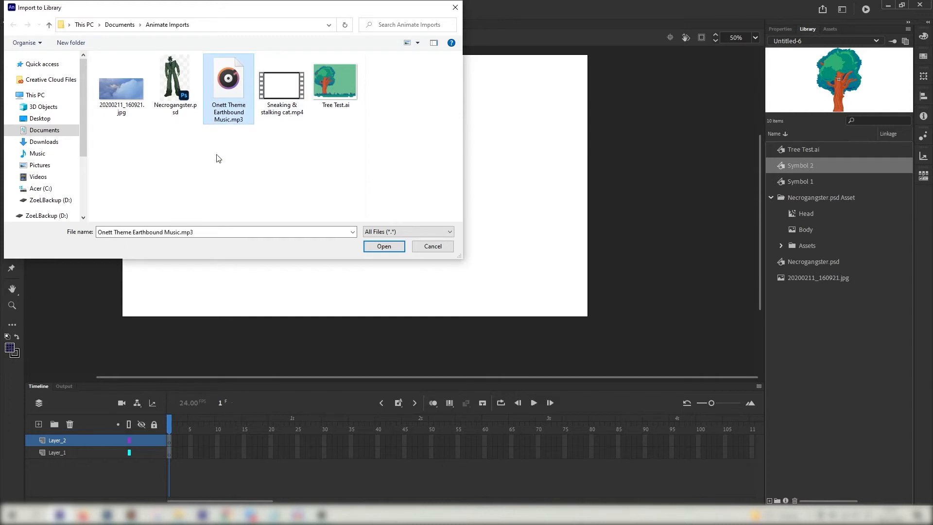
double_click(231, 77)
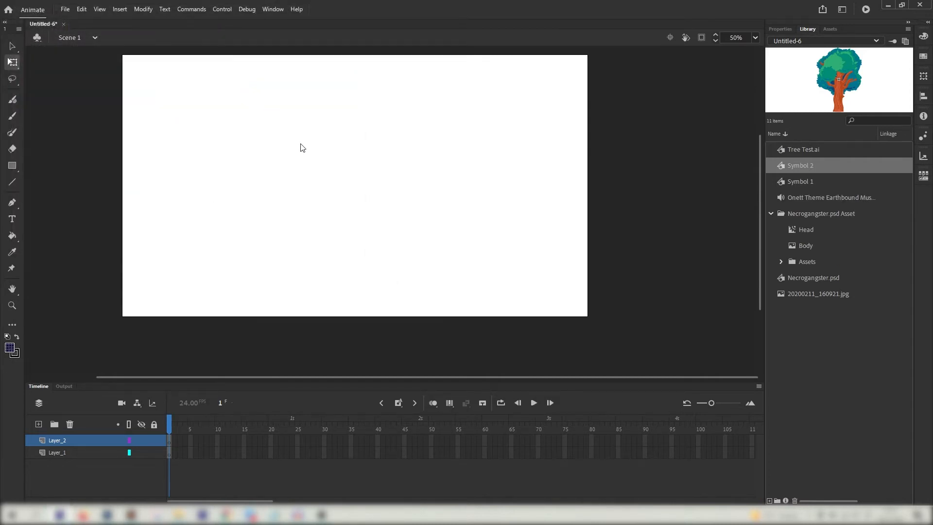
Select the Onett Theme track, extend Layer_2 to frame 58 with F5, and scrub to hear it
click(820, 202)
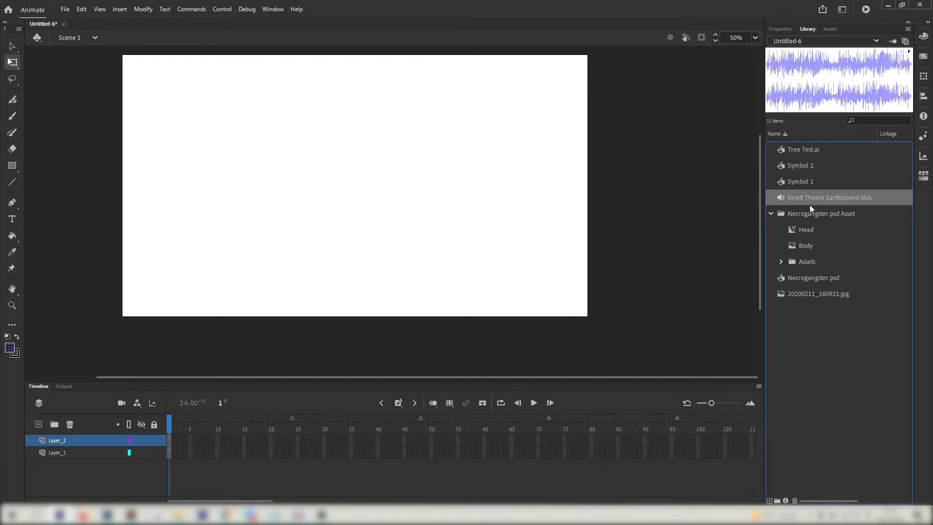
click(780, 29)
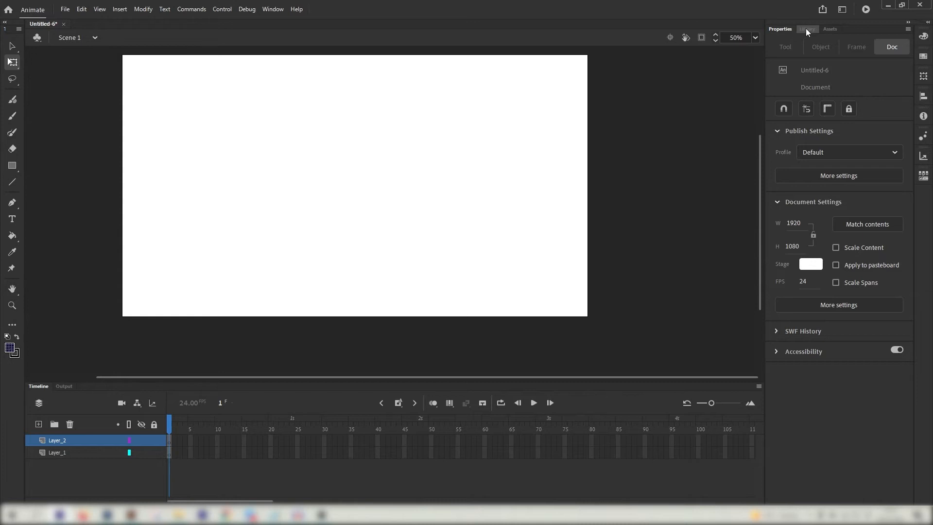
click(805, 29)
drag(227, 452, 127, 444)
click(260, 441)
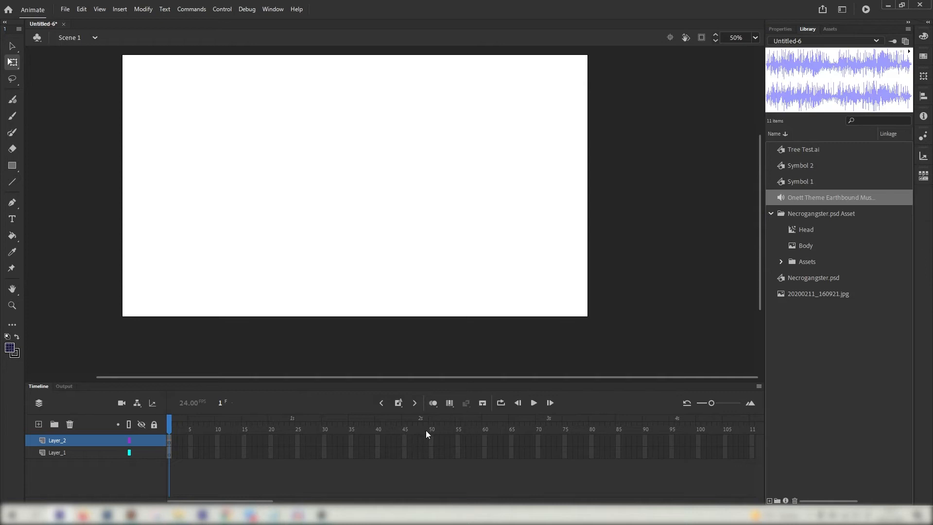
key(F5)
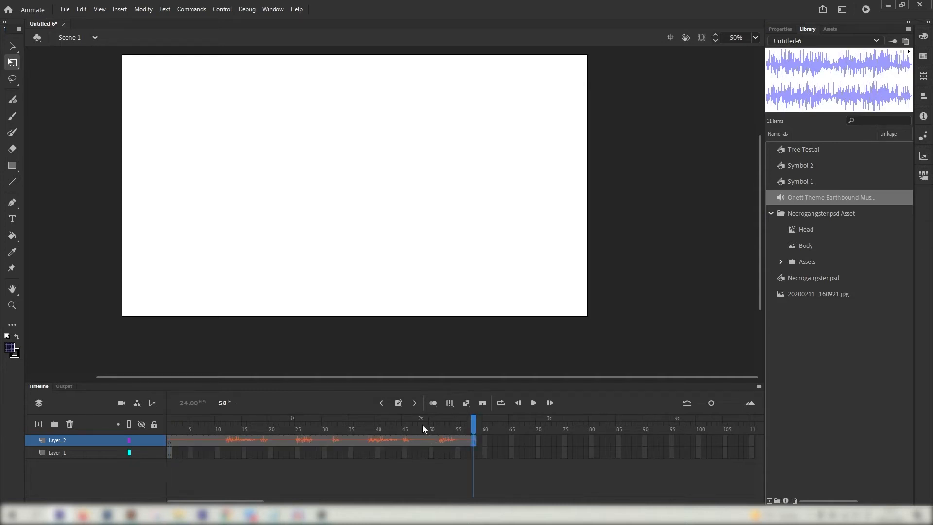
drag(421, 425, 212, 428)
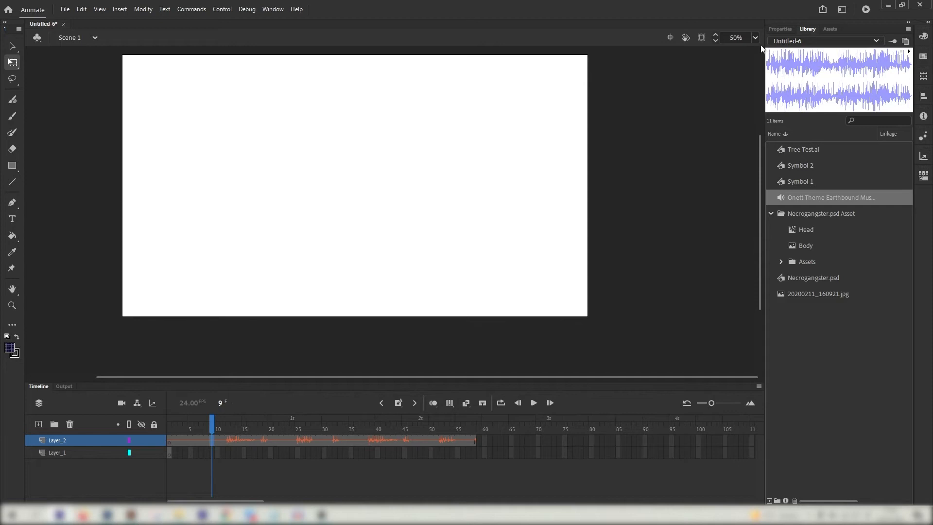
Change the Onett Theme sound on Layer_2 from Stream to Start sync in Properties
click(824, 30)
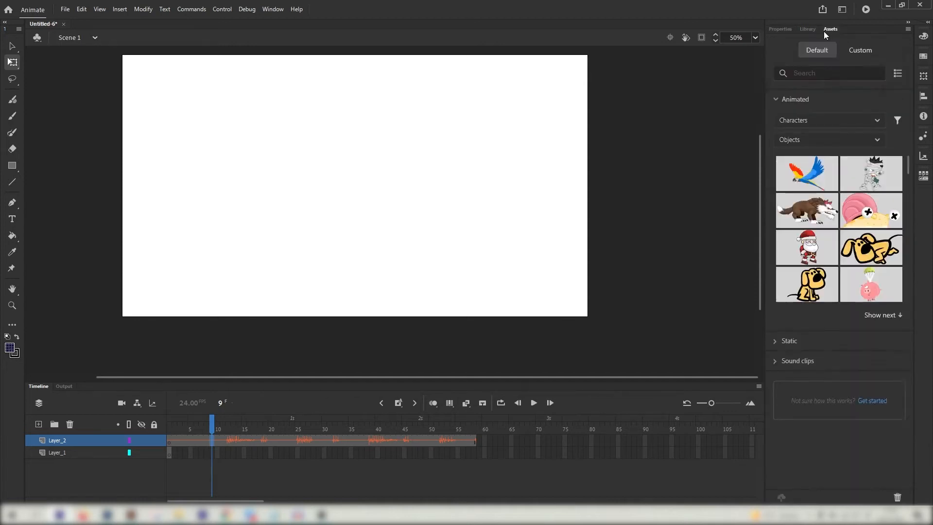
click(782, 29)
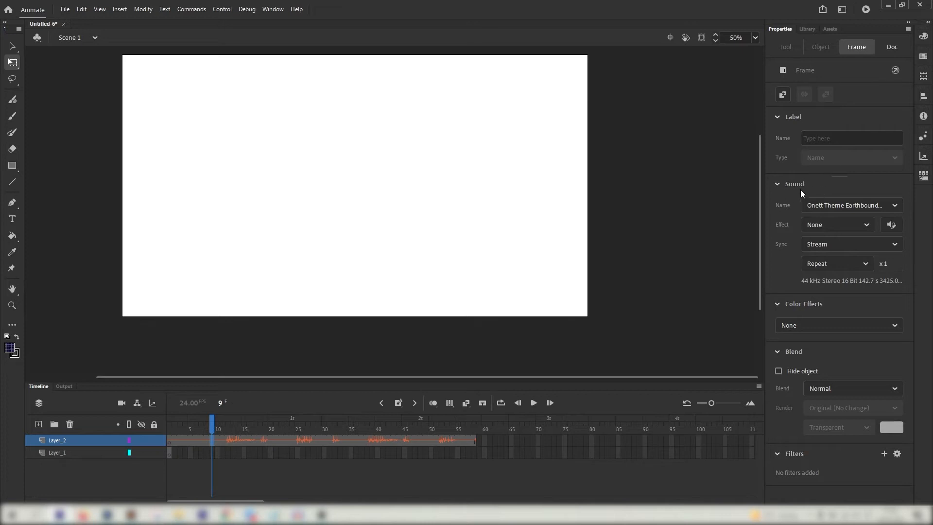
click(169, 454)
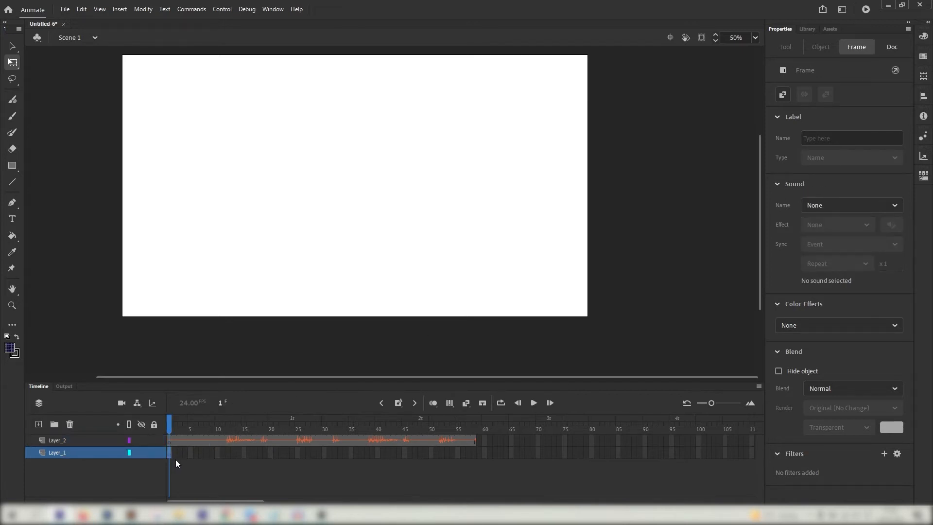
click(211, 440)
click(831, 206)
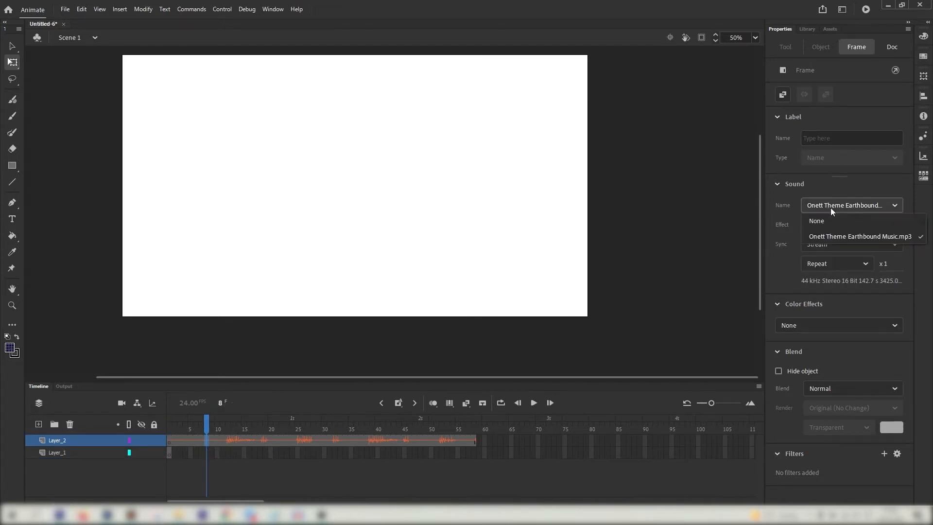
click(821, 235)
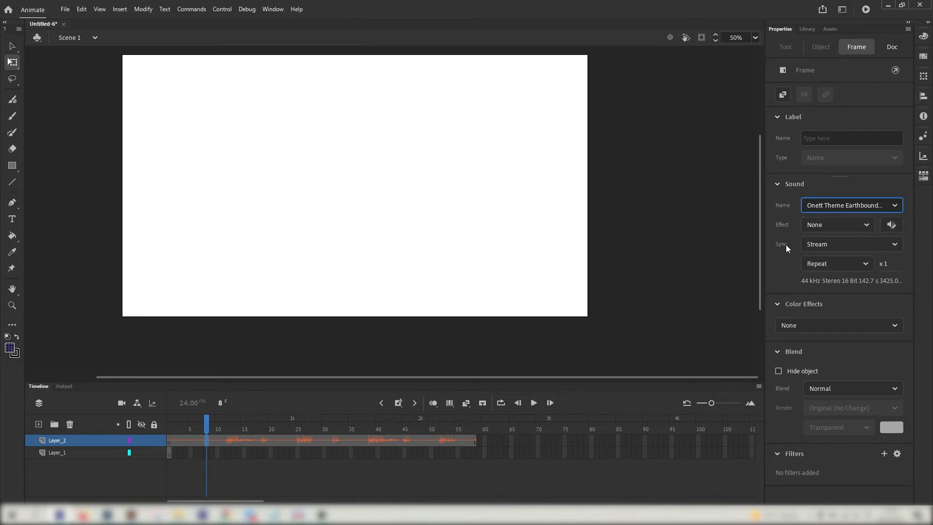
click(823, 242)
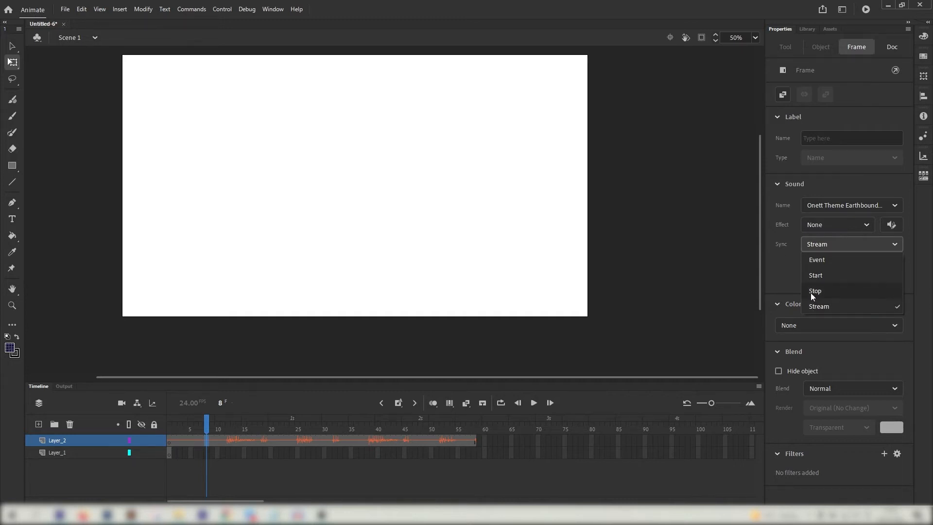
click(821, 276)
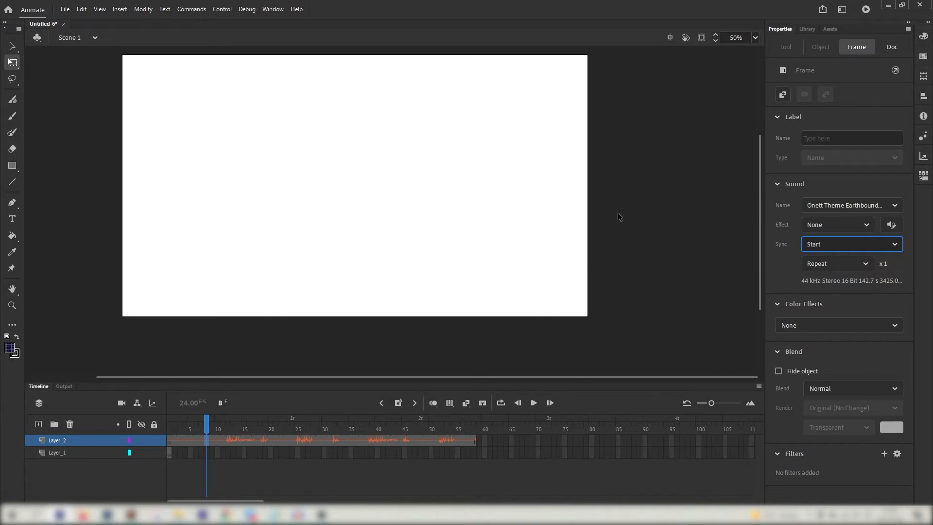
Switch the Layer_2 music's sync back to Stream
scroll(497, 380, left, 2)
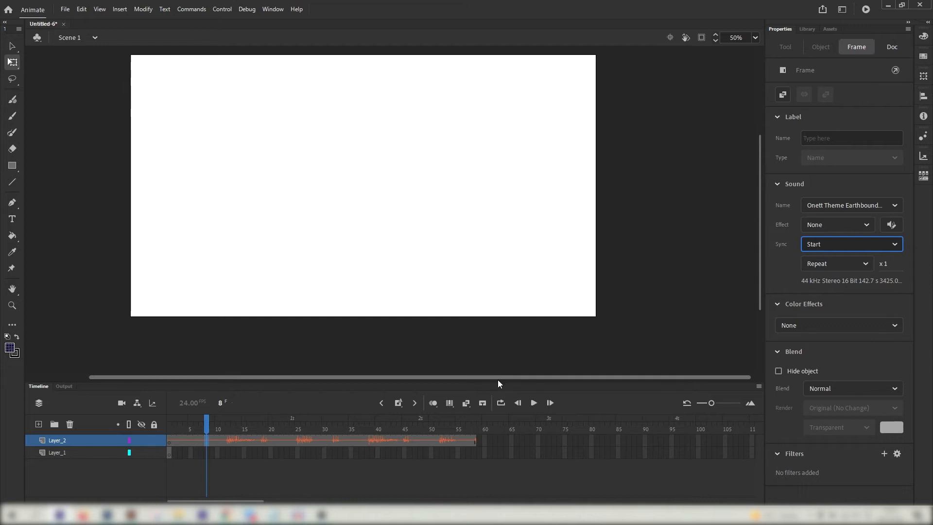
scroll(759, 185, up, 2)
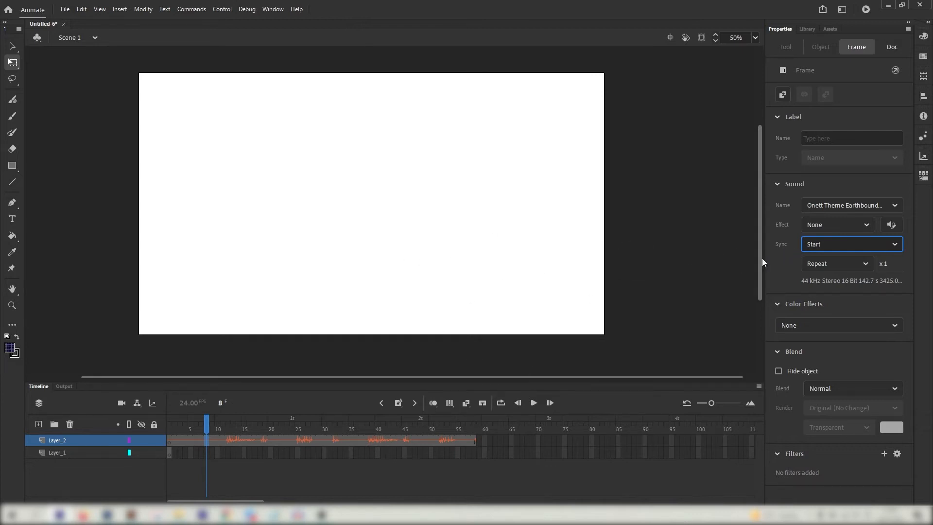
click(822, 245)
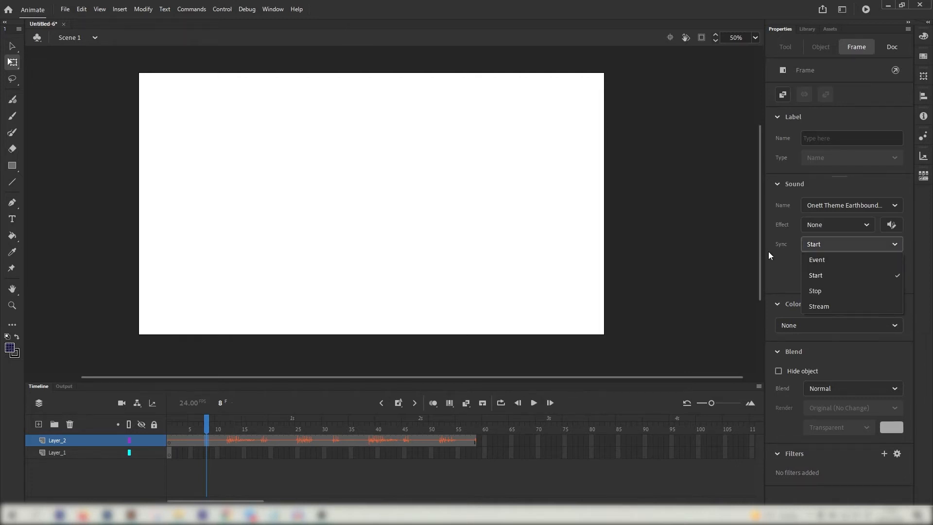
click(826, 307)
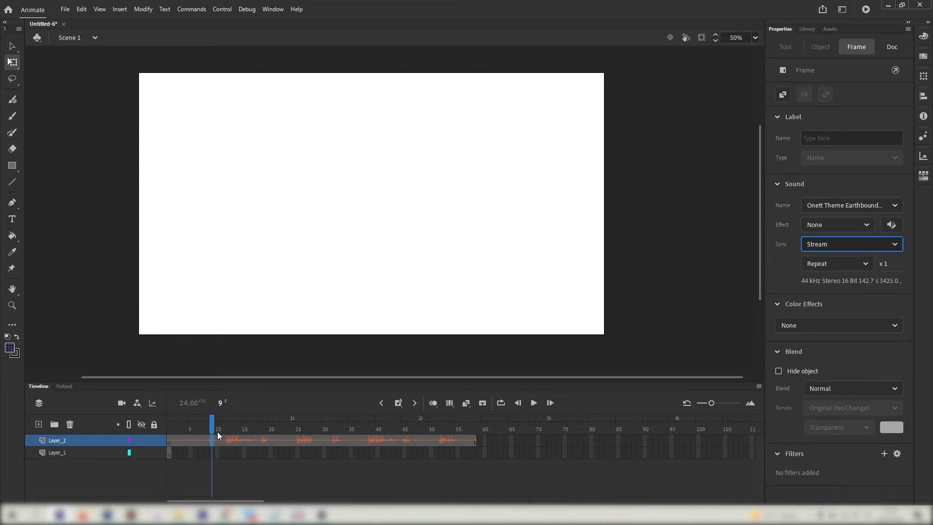
Scrub and play the timeline from the start, then show the document library
drag(217, 435, 173, 431)
click(534, 403)
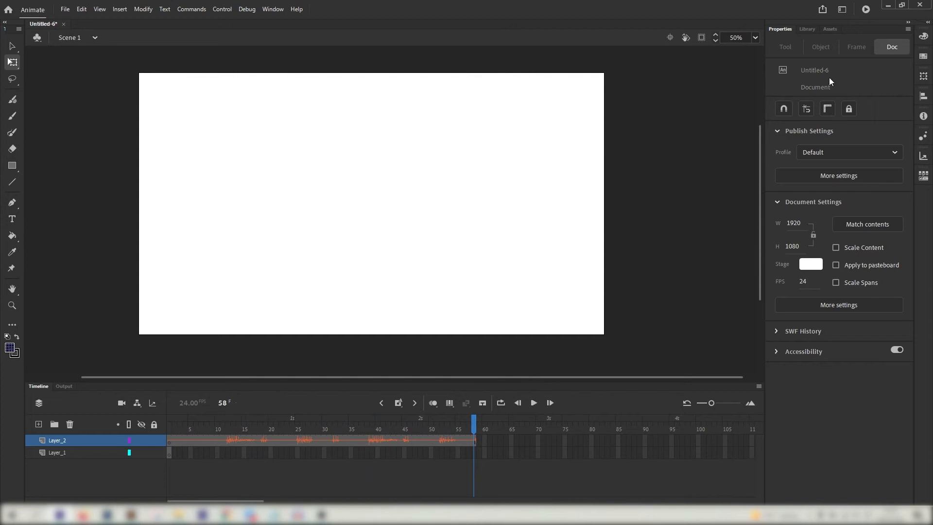
click(809, 28)
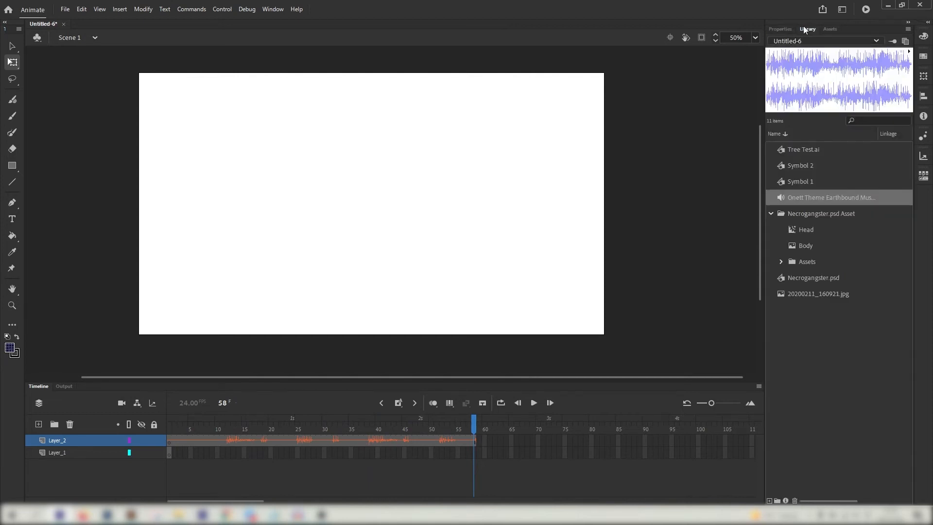
Insert a blank keyframe at frame 27 on Layer_1 and drop the Onett Theme music there
mouse_move(178, 436)
mouse_down()
mouse_move(360, 441)
mouse_move(169, 439)
mouse_up()
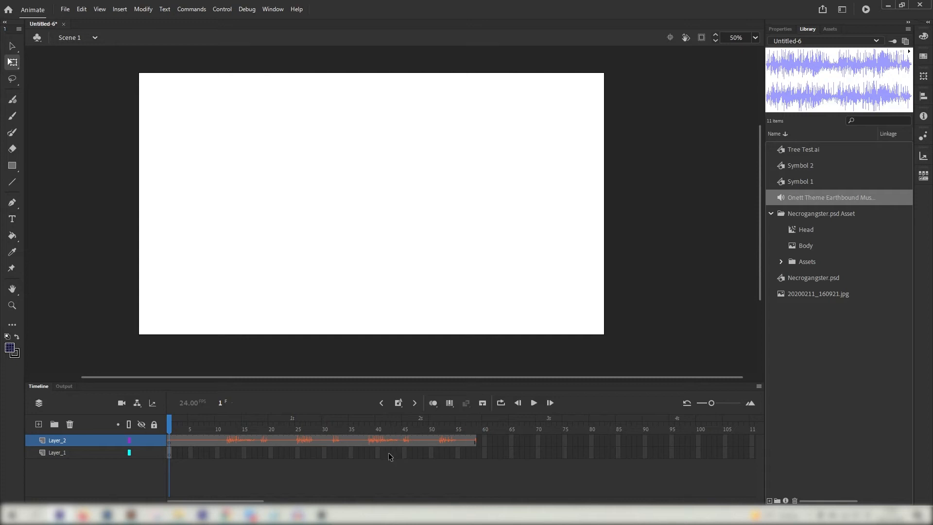
right_click(308, 456)
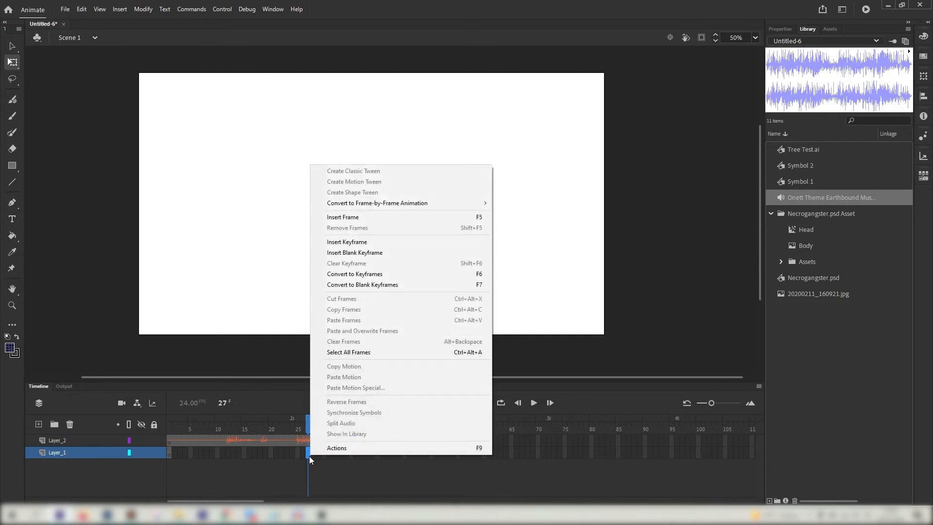
click(365, 243)
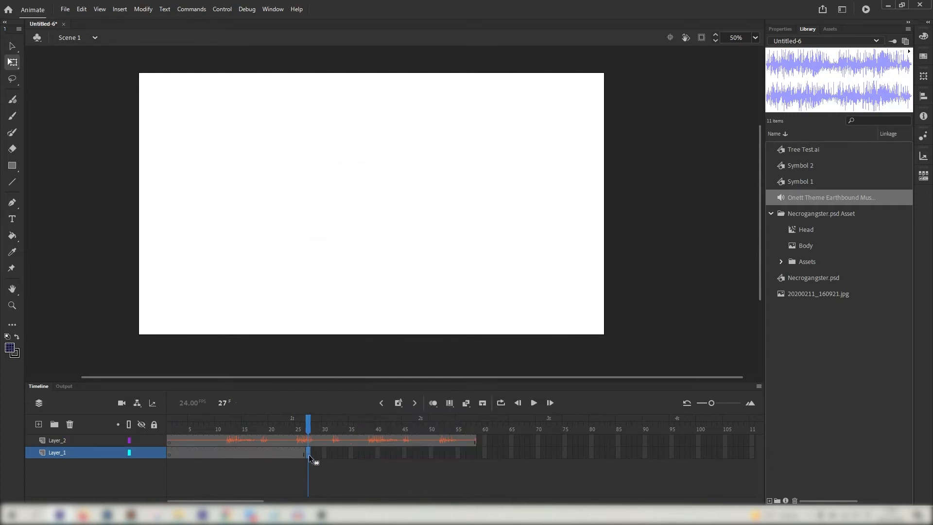
drag(799, 197, 333, 283)
Extend Layer_1 to frame 70 and play the timeline from frame 12 to preview the music
click(475, 439)
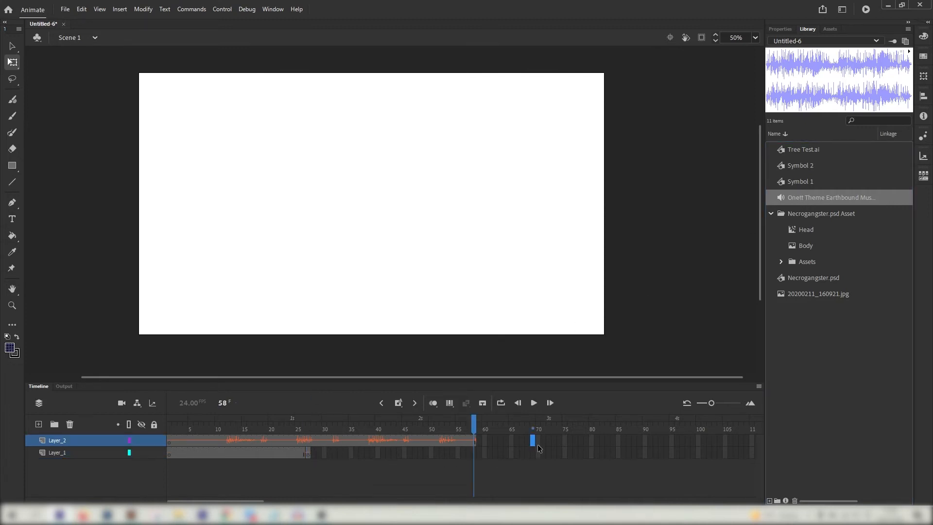
click(538, 452)
key(F5)
drag(470, 421, 207, 401)
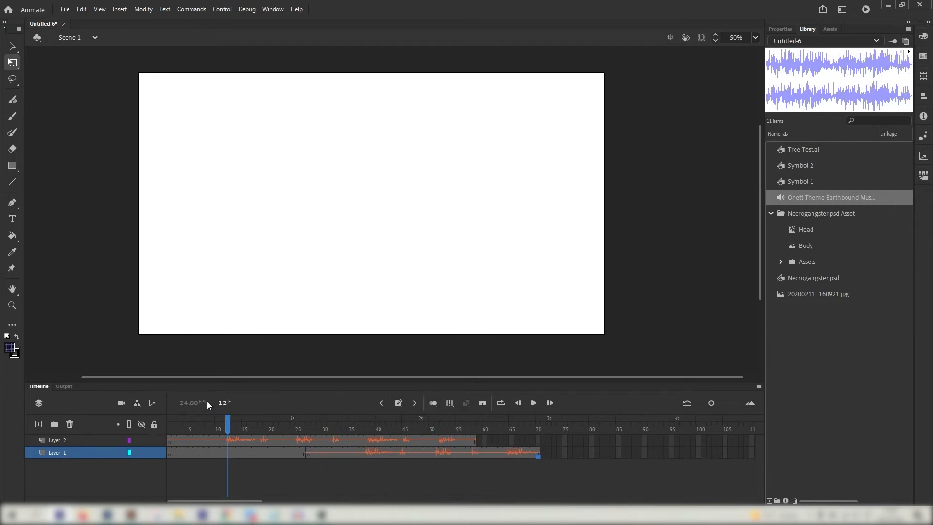
click(534, 402)
click(339, 430)
Rename Layer_1 to 'Sound'
click(73, 444)
double_click(63, 452)
text(Sound)
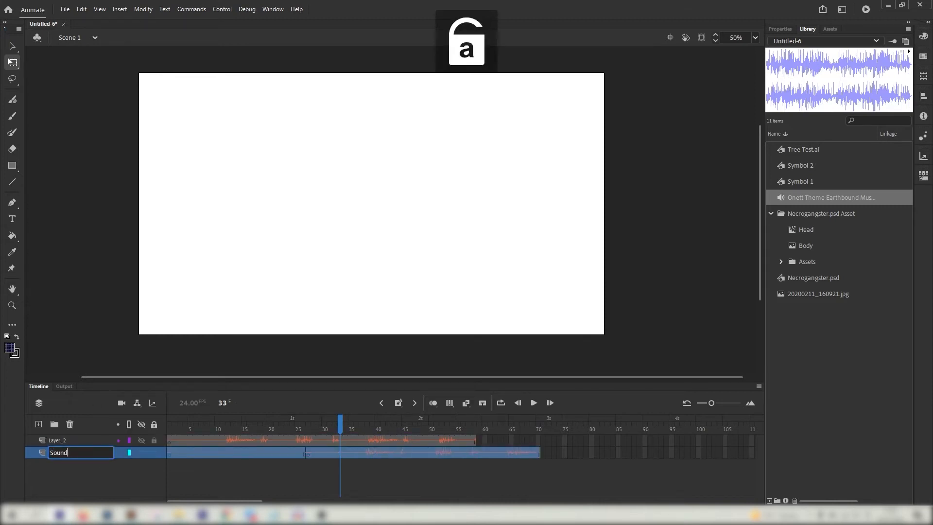
key(Return)
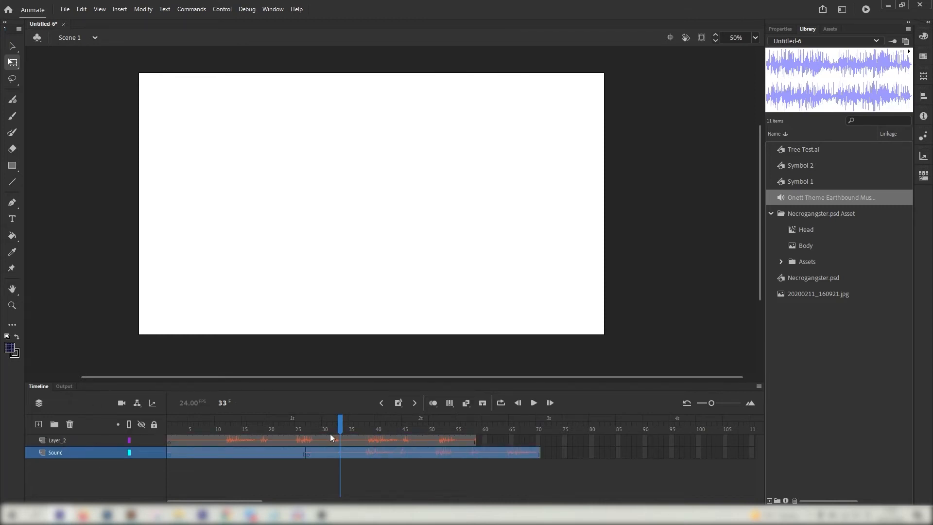
Test two brush strokes on the Sound layer's frame 27 keyframe, then undo them
drag(331, 430, 308, 428)
click(307, 448)
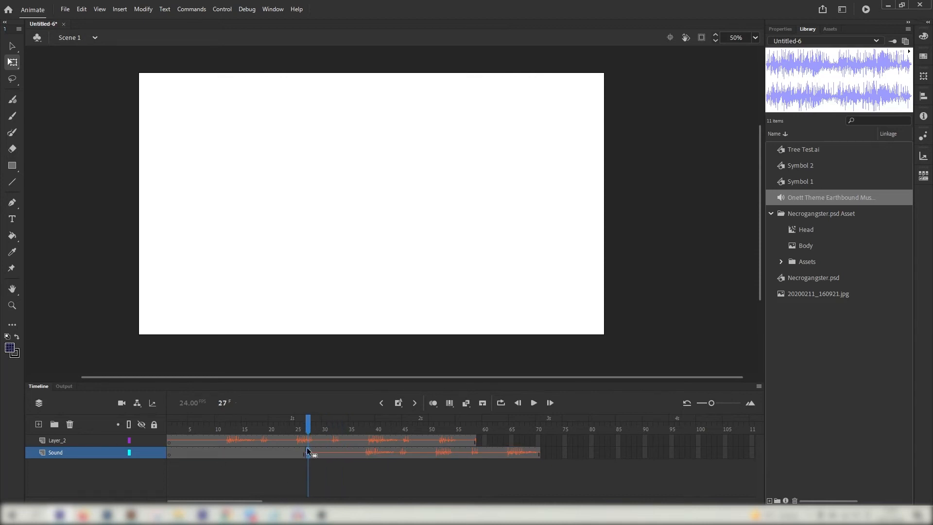
click(12, 115)
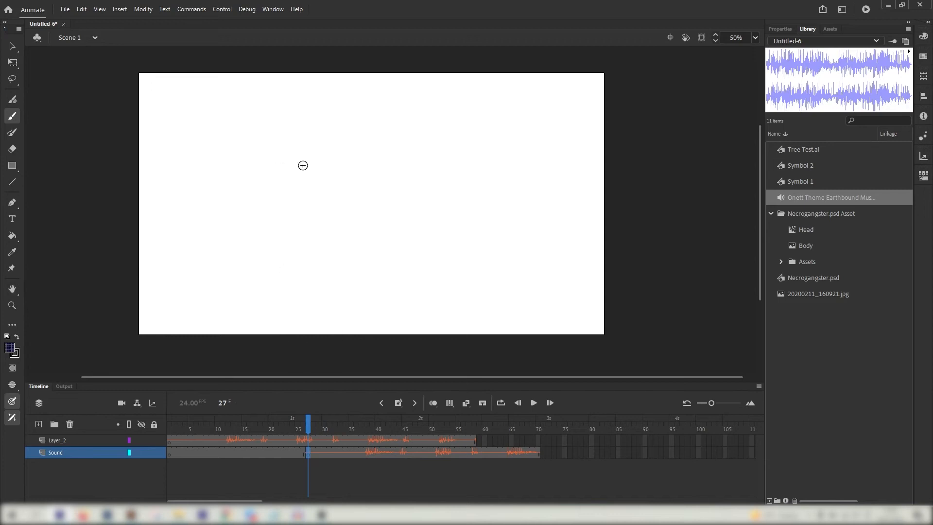
drag(292, 148, 366, 236)
mouse_move(410, 174)
mouse_down()
mouse_move(386, 181)
mouse_move(479, 282)
mouse_up()
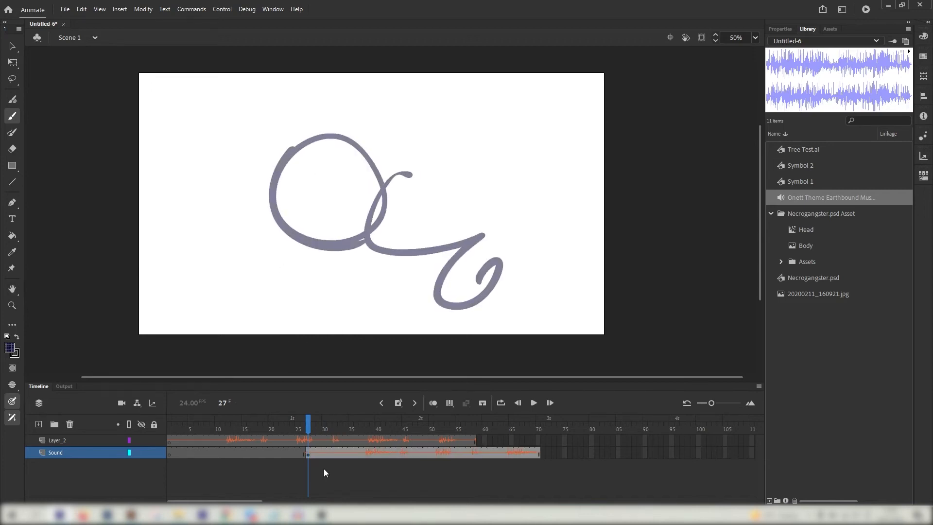
key(ctrl+z)
key(ctrl+z)
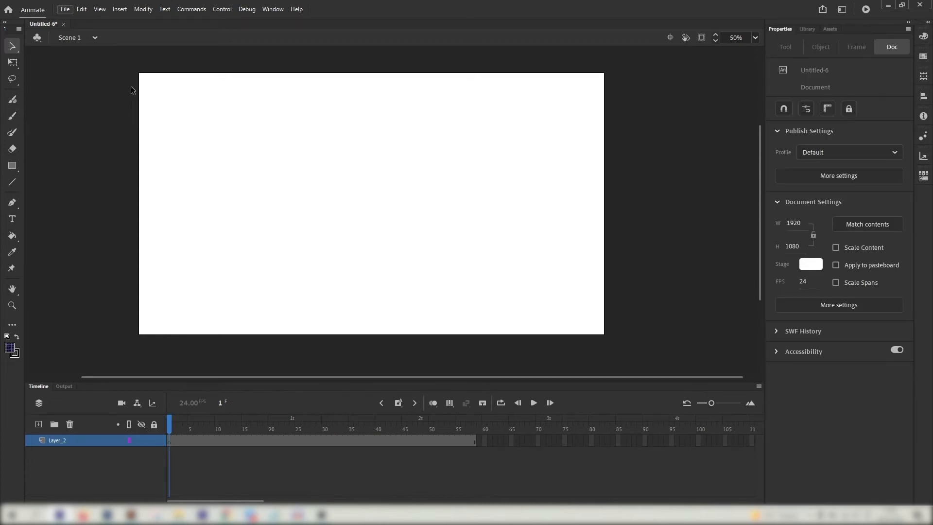
Import Sneaking & stalking cat.mp4 using File > Import > Import to Library
click(67, 11)
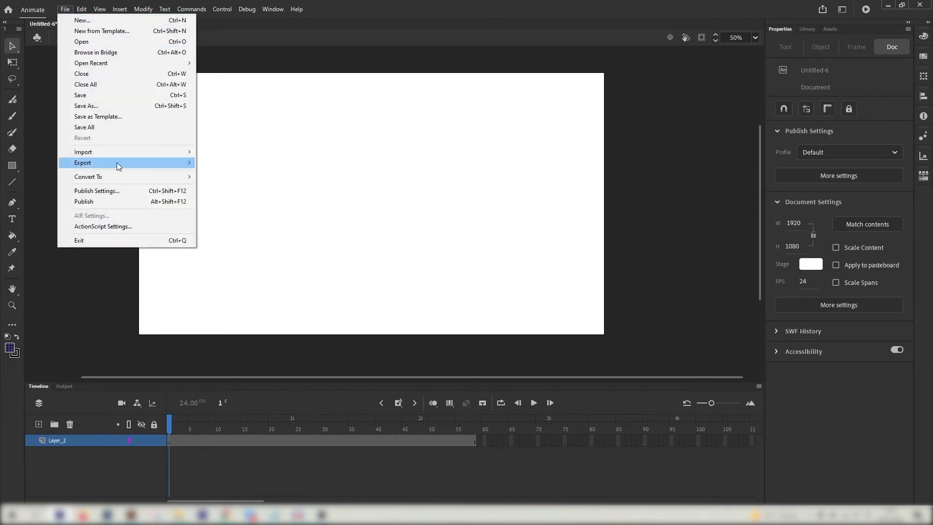
mouse_move(121, 153)
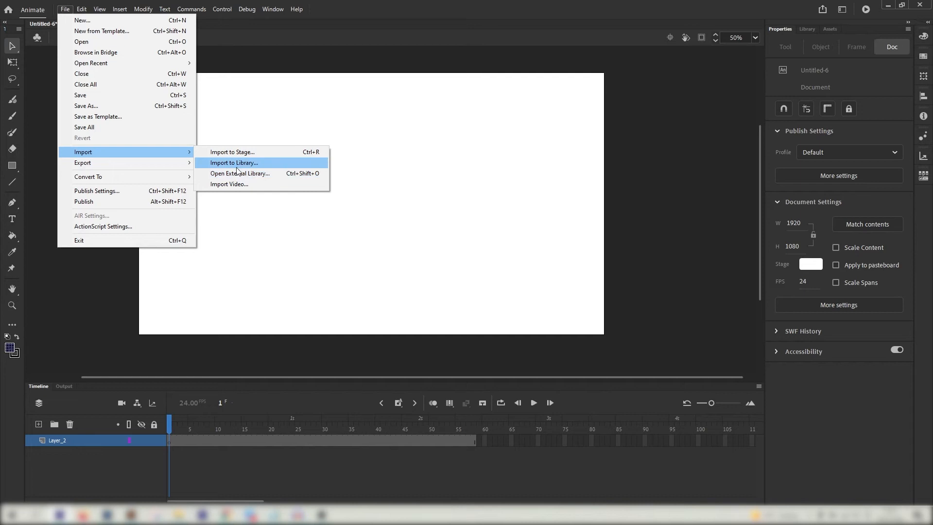
click(230, 166)
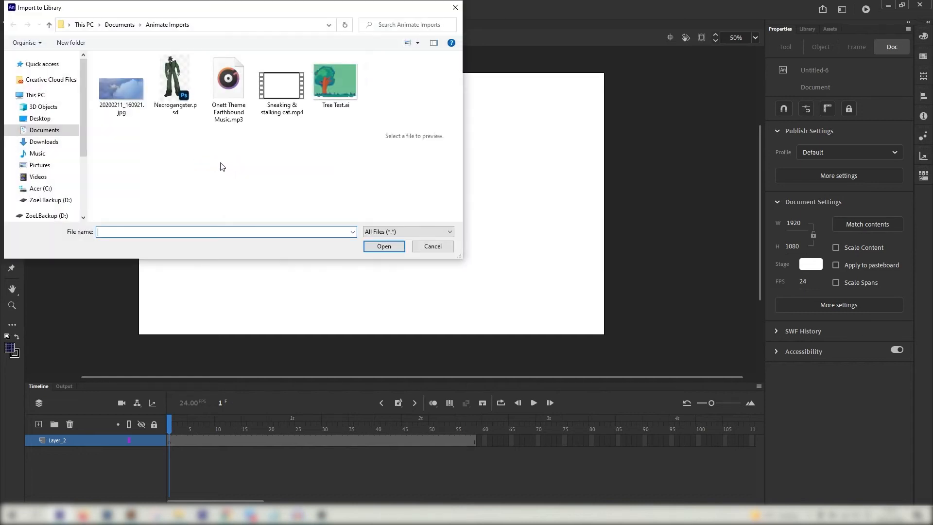
click(297, 108)
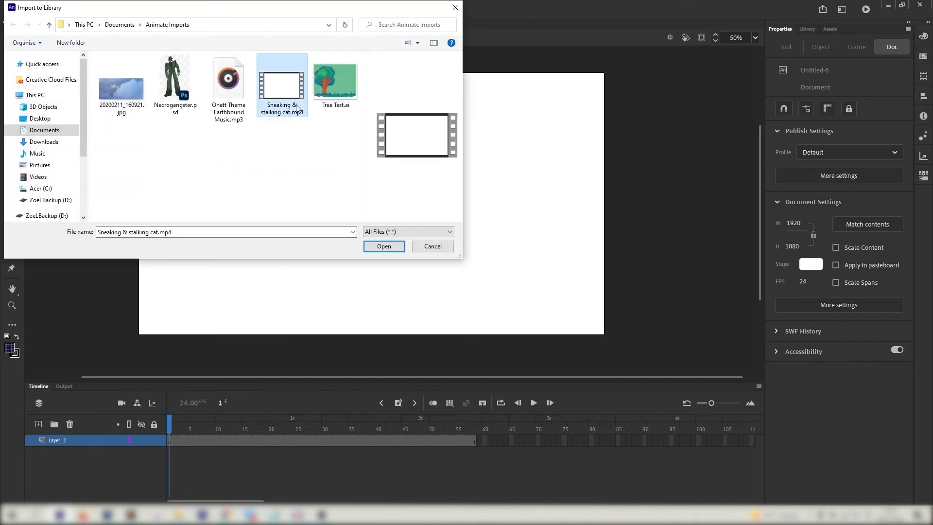
click(391, 246)
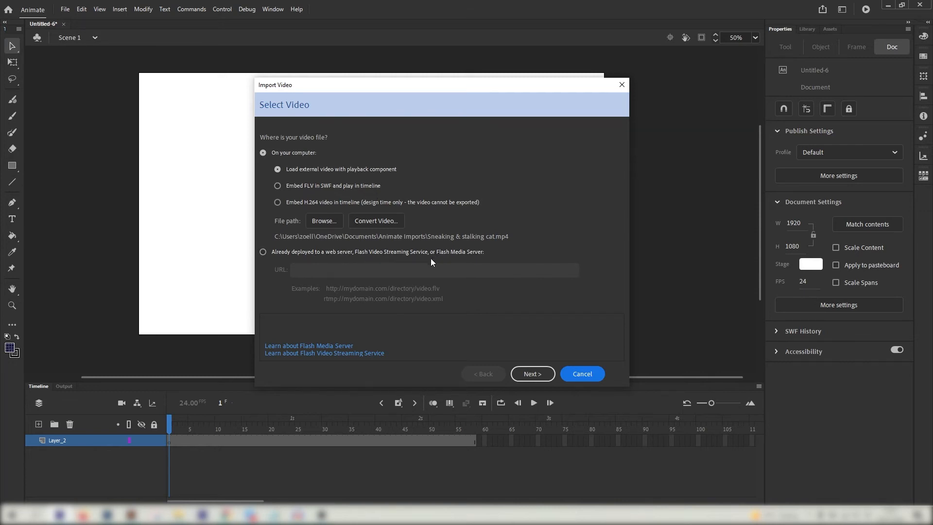
Embed the cat video as H.264 in the timeline with the Embedded video symbol type
click(302, 201)
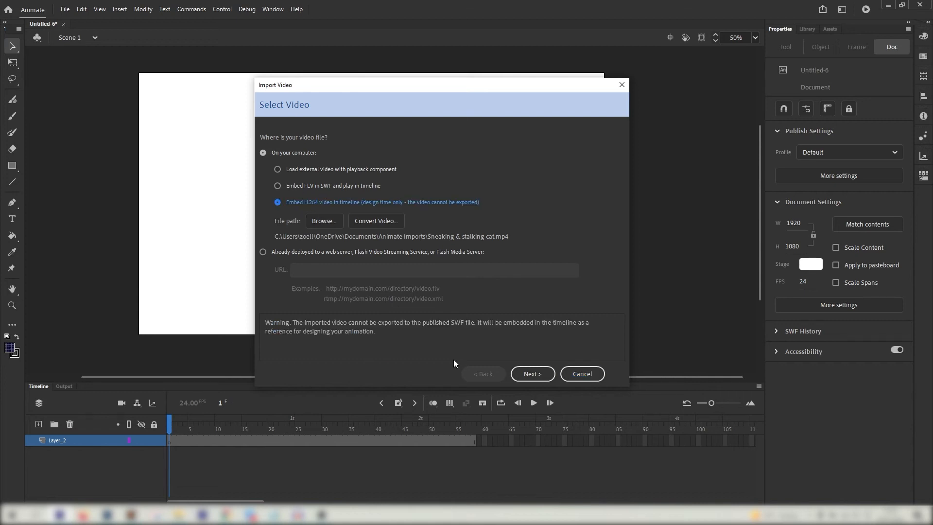
click(532, 374)
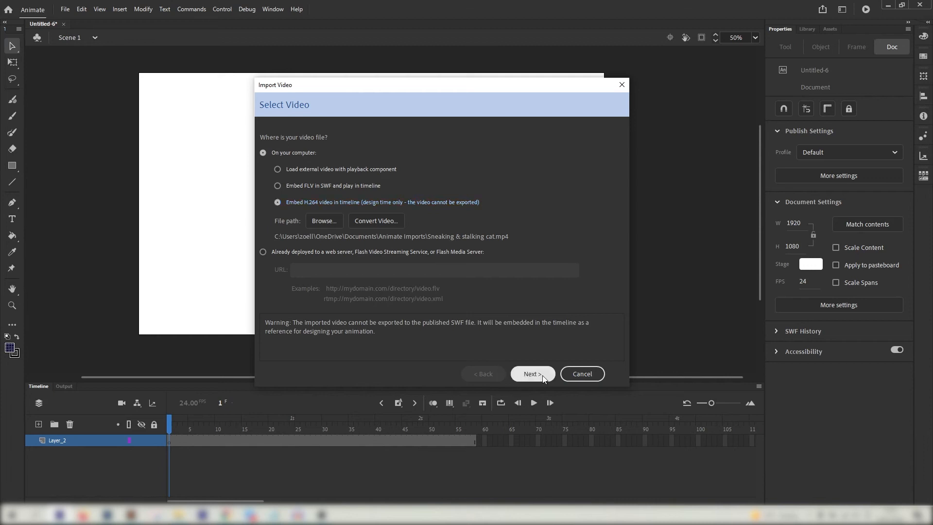
click(337, 150)
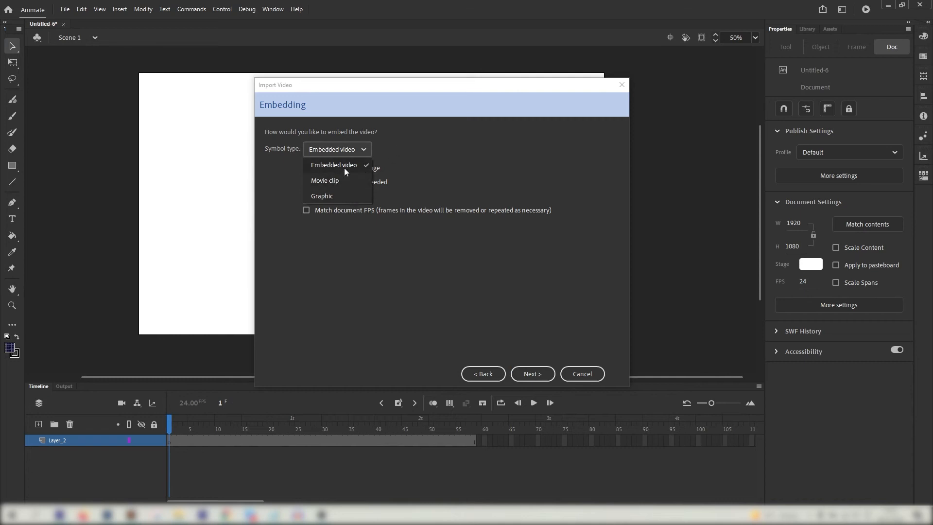
click(344, 166)
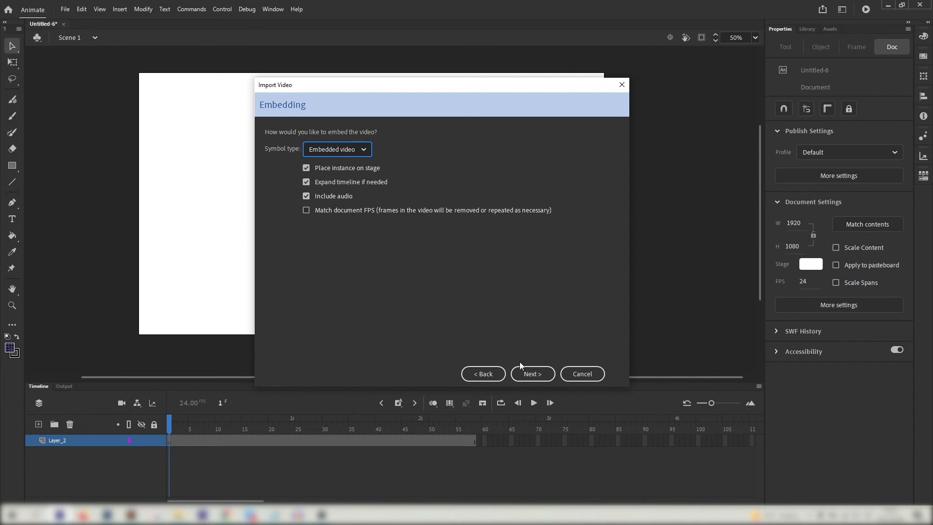
click(534, 380)
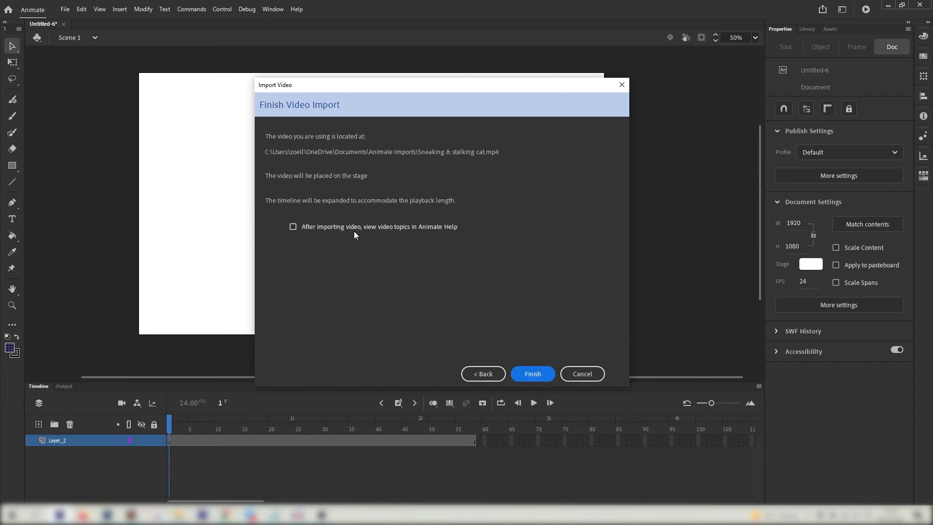
click(542, 374)
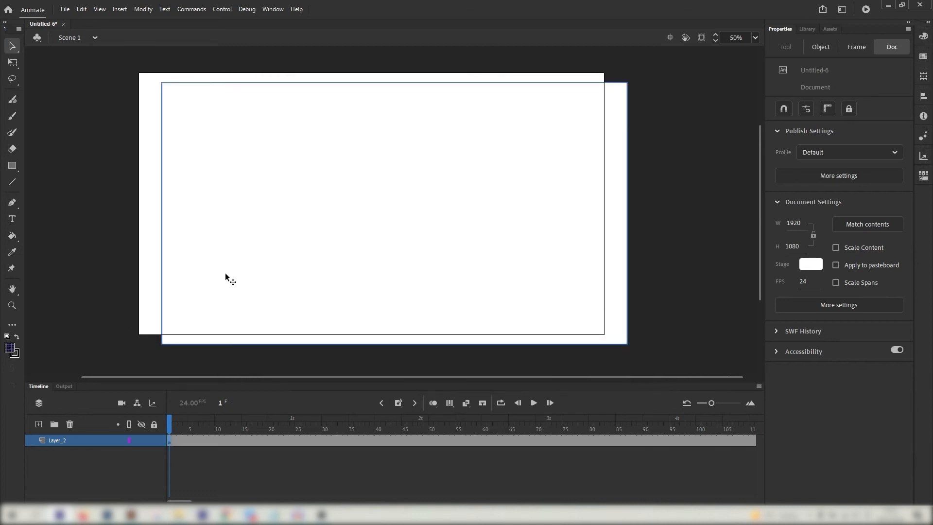
Align the cat video with the stage, preview around frame 395, and reselect it at frame 1
drag(225, 271, 209, 260)
drag(194, 424, 617, 418)
click(179, 256)
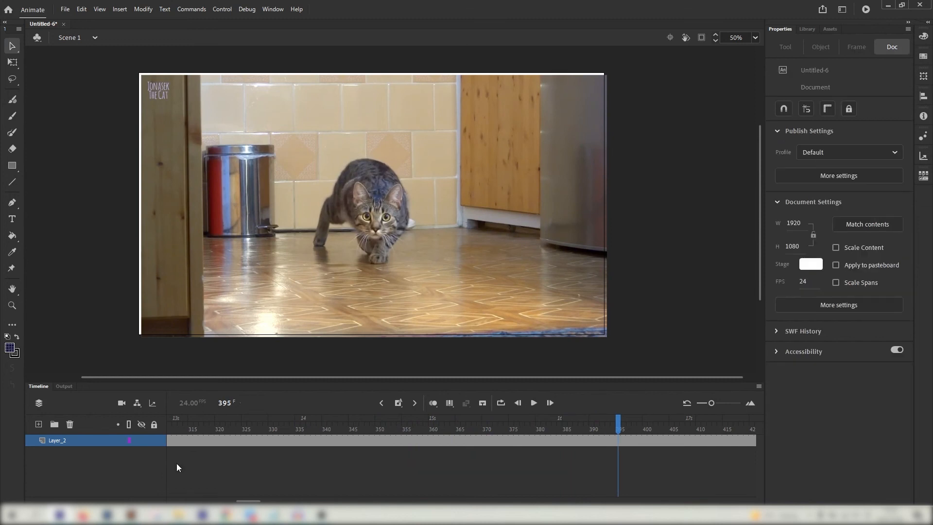
drag(248, 501, 220, 501)
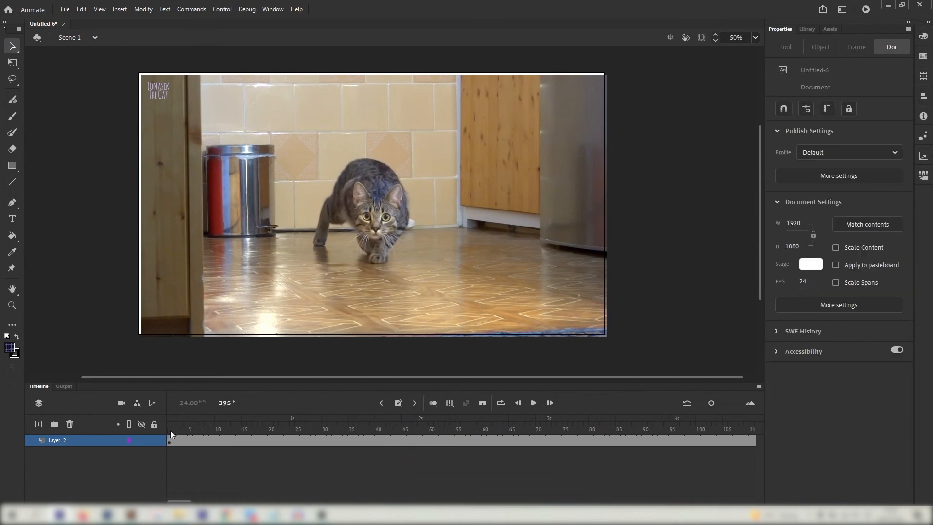
click(170, 430)
click(181, 316)
click(12, 63)
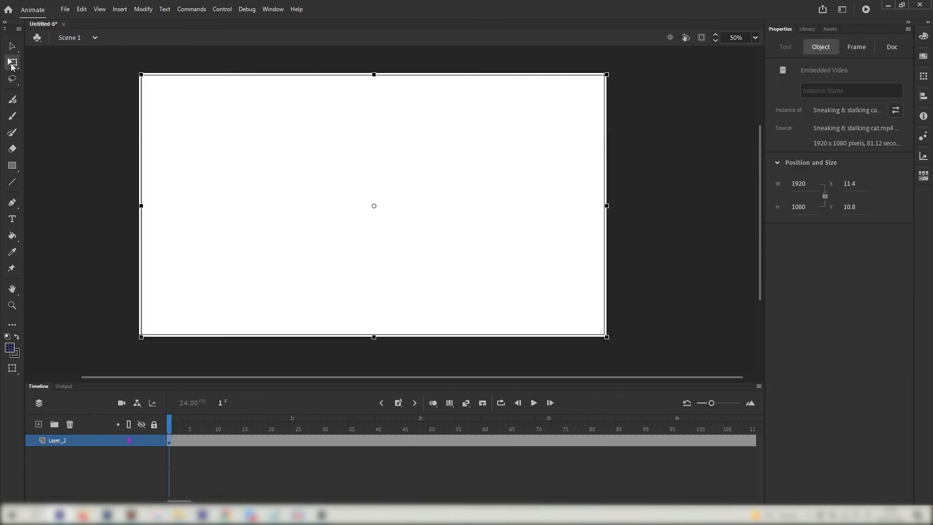
Shrink the video to about 574×323 in the upper right and brush-draw a lying cat
drag(145, 333, 434, 195)
drag(185, 426, 543, 423)
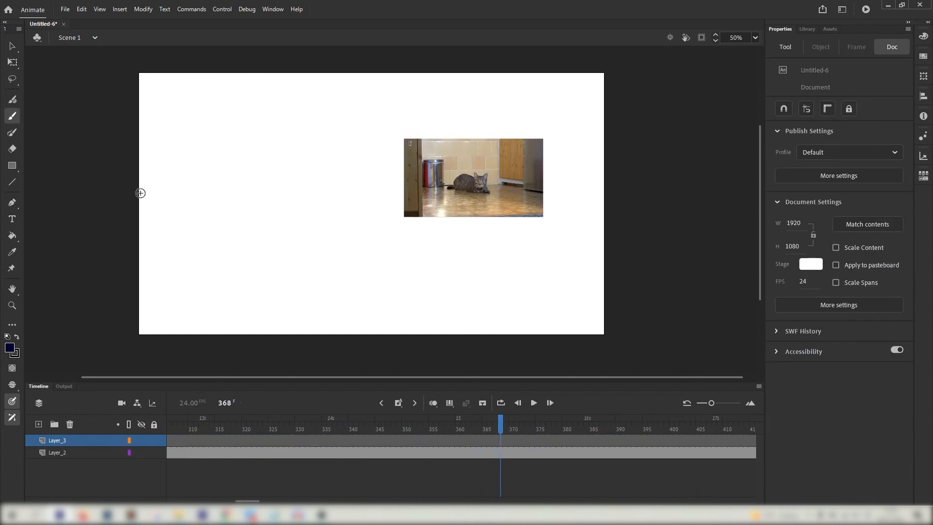
mouse_move(167, 236)
mouse_down()
mouse_move(247, 166)
mouse_move(341, 162)
mouse_move(327, 187)
mouse_up()
drag(287, 174, 295, 175)
mouse_move(314, 176)
mouse_down()
mouse_move(323, 176)
mouse_move(346, 255)
mouse_up()
drag(287, 245, 273, 261)
drag(169, 238, 269, 258)
drag(171, 232, 130, 187)
Insert a keyframe at frame 378 on Layer_3 and turn on onion skinning
click(553, 441)
right_click(553, 440)
click(585, 260)
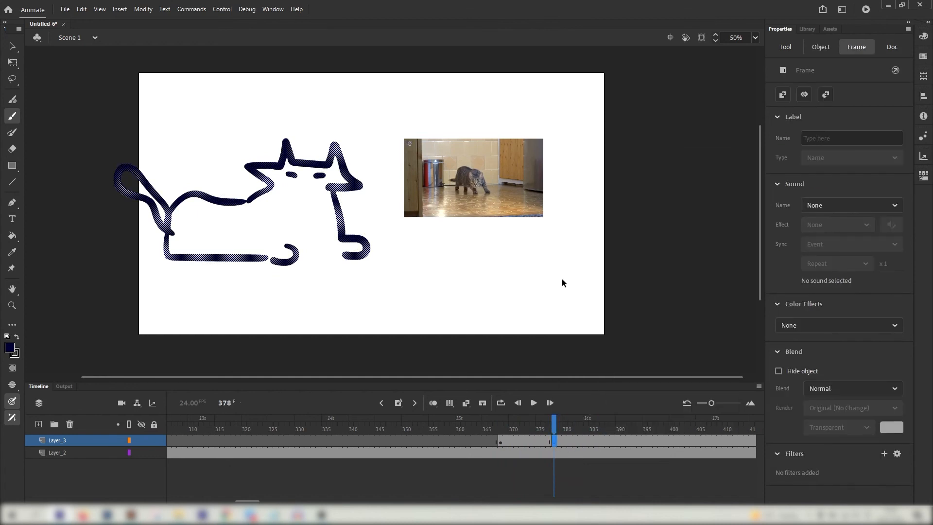
click(554, 452)
key(F6)
click(557, 283)
click(553, 441)
click(433, 403)
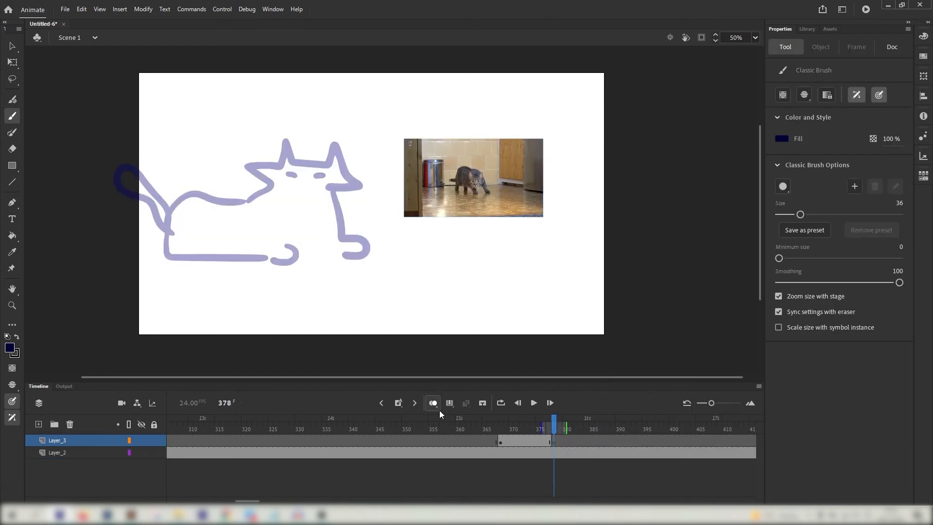
Brush-draw the second cat pose at frame 378: cheeks, eyes, ears, chest, legs and tail
mouse_move(265, 168)
mouse_down()
mouse_move(263, 189)
mouse_move(280, 175)
mouse_up()
mouse_move(301, 175)
mouse_down()
mouse_move(353, 185)
mouse_move(332, 192)
mouse_up()
drag(253, 164, 305, 156)
drag(309, 155, 327, 164)
mouse_move(164, 211)
mouse_down()
mouse_move(254, 147)
mouse_move(238, 160)
mouse_move(251, 164)
mouse_up()
key(ctrl+z)
mouse_move(200, 227)
mouse_down()
mouse_move(278, 252)
mouse_move(294, 235)
mouse_move(278, 265)
mouse_move(328, 213)
mouse_move(326, 254)
mouse_up()
key(ctrl+z)
mouse_move(162, 216)
mouse_down()
mouse_move(162, 250)
mouse_move(185, 237)
mouse_up()
drag(201, 237, 216, 235)
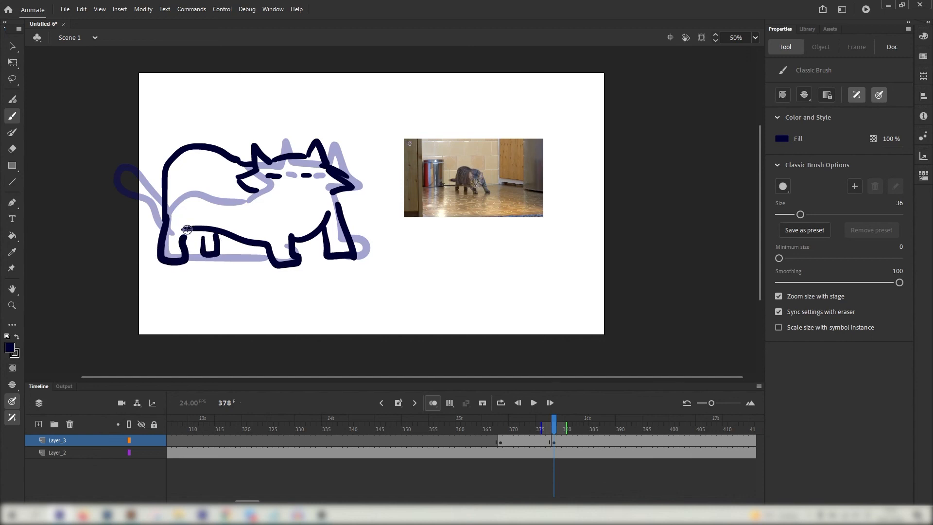
mouse_move(165, 197)
mouse_down()
mouse_move(132, 203)
mouse_move(162, 222)
mouse_up()
drag(554, 425, 635, 426)
Add a blank keyframe at frame 394 and draw the third pose's head, front leg and belly
right_click(638, 442)
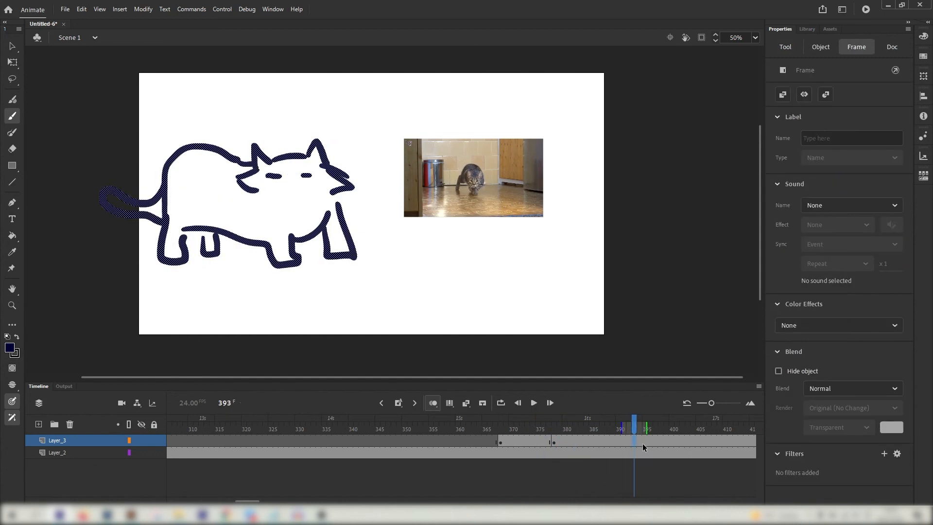
click(682, 239)
mouse_move(248, 206)
mouse_down()
mouse_move(251, 174)
mouse_move(276, 189)
mouse_move(306, 186)
mouse_up()
drag(323, 179, 329, 204)
mouse_move(249, 175)
mouse_down()
mouse_move(262, 161)
mouse_move(270, 171)
mouse_up()
drag(274, 169, 327, 180)
mouse_move(290, 228)
mouse_down()
mouse_move(274, 267)
mouse_move(303, 265)
mouse_up()
drag(339, 206, 301, 263)
drag(246, 225, 280, 264)
Finish the third pose's hind legs, back and tail, then turn off onion skinning
mouse_move(163, 220)
mouse_down()
mouse_move(162, 258)
mouse_move(236, 144)
mouse_up()
key(ctrl+z)
drag(245, 144, 290, 167)
key(ctrl+z)
key(ctrl+z)
key(ctrl+z)
mouse_move(190, 177)
mouse_down()
mouse_move(164, 253)
mouse_move(286, 149)
mouse_up()
drag(289, 152, 296, 159)
drag(166, 258, 212, 226)
mouse_move(203, 227)
mouse_down()
mouse_move(226, 224)
mouse_move(242, 238)
mouse_up()
key(ctrl+z)
mouse_move(183, 191)
mouse_down()
mouse_move(189, 224)
mouse_move(179, 212)
mouse_up()
mouse_move(640, 427)
mouse_down()
mouse_move(553, 428)
mouse_move(653, 402)
mouse_move(608, 413)
mouse_move(638, 389)
mouse_move(512, 397)
mouse_move(668, 373)
mouse_move(623, 387)
mouse_up()
click(431, 406)
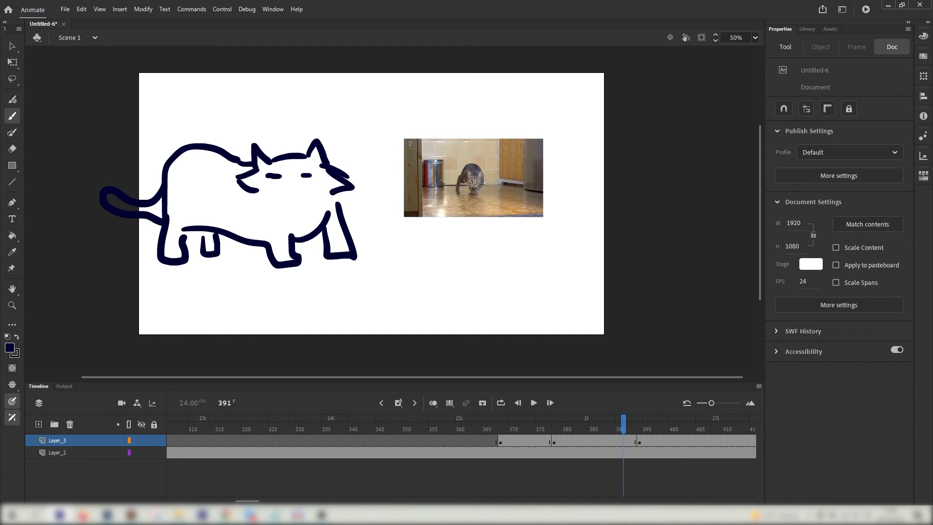
Scrub the timeline to frame 379 and undo a stray brush stroke
mouse_move(598, 446)
mouse_down()
mouse_move(581, 428)
mouse_move(488, 428)
mouse_move(674, 424)
mouse_move(613, 432)
mouse_up()
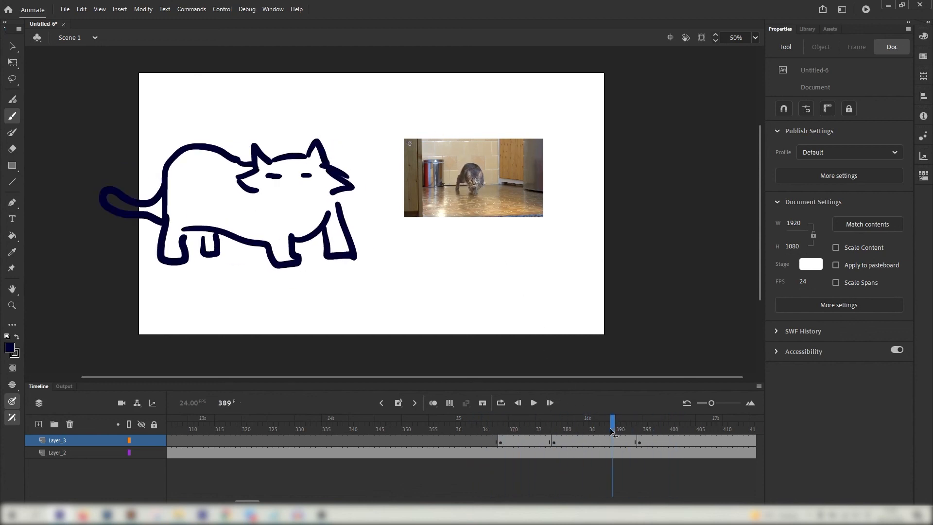
drag(533, 430, 560, 377)
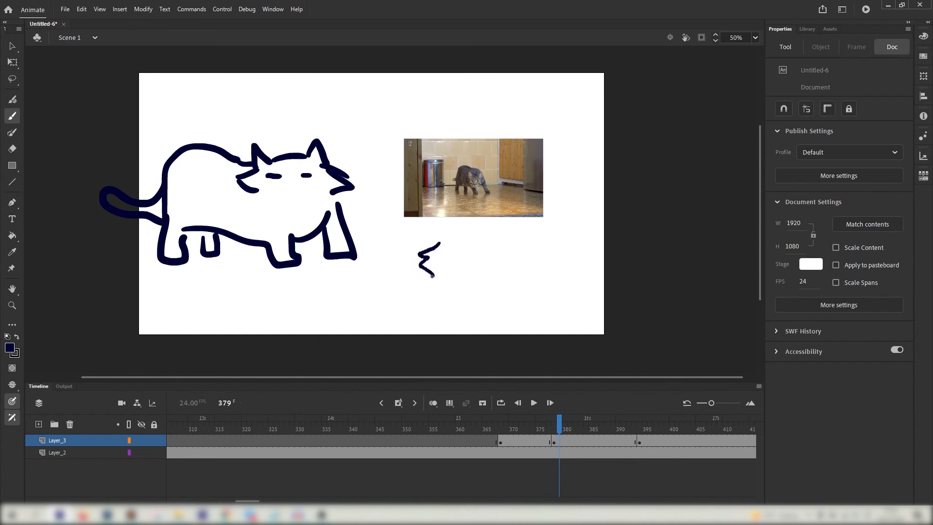
drag(455, 291, 483, 293)
key(ctrl+z)
Zoom in on the video's cat and trace its head, chin and cheek with the brush
key(ctrl+equal)
key(ctrl+equal)
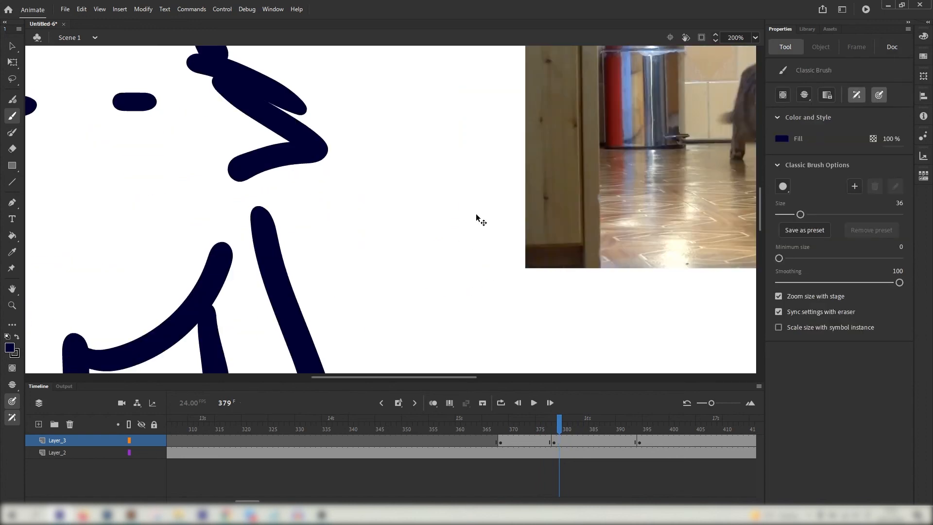
drag(449, 162, 131, 245)
drag(458, 215, 474, 240)
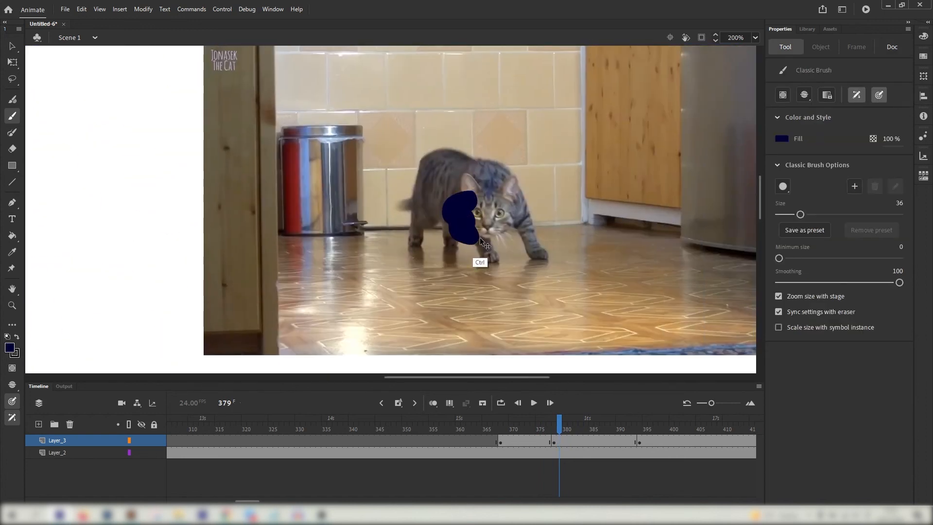
key(ctrl+z)
drag(462, 194, 458, 200)
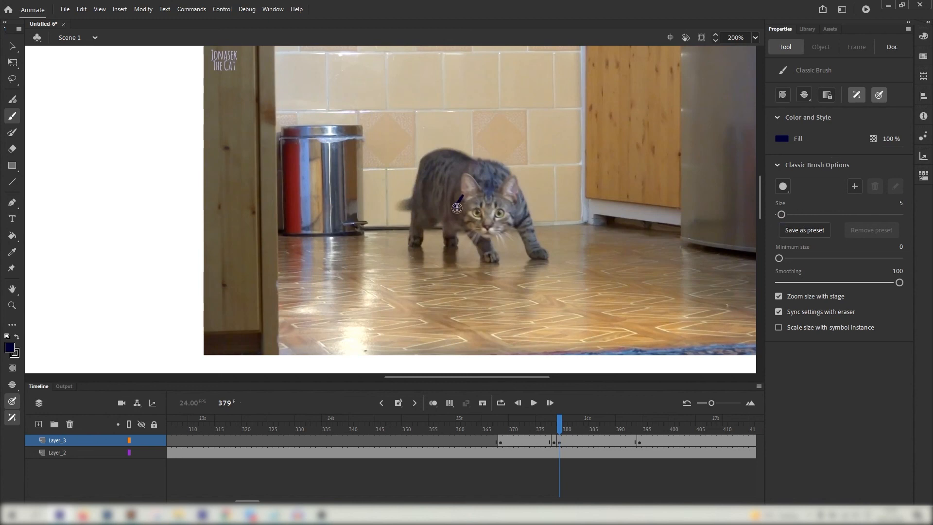
mouse_move(481, 236)
mouse_down()
mouse_move(518, 217)
mouse_move(472, 218)
mouse_move(478, 212)
mouse_up()
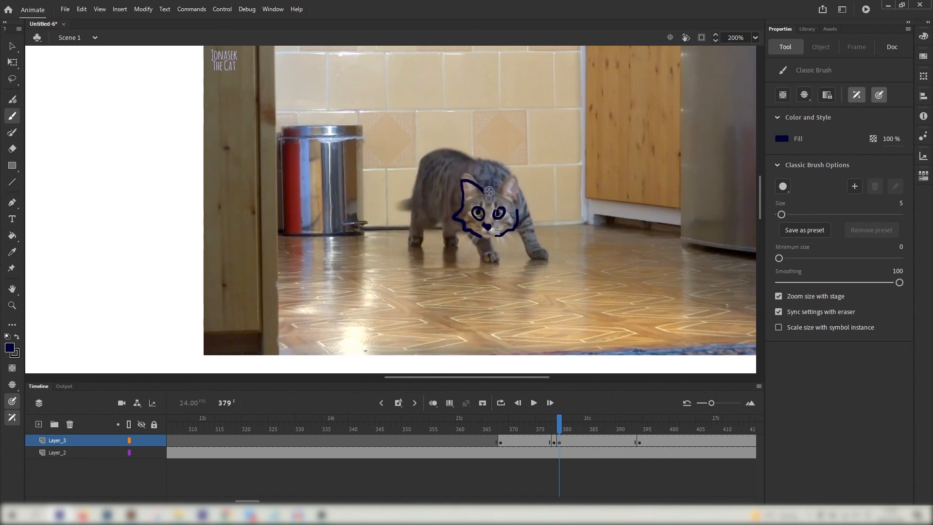
key(ctrl+z)
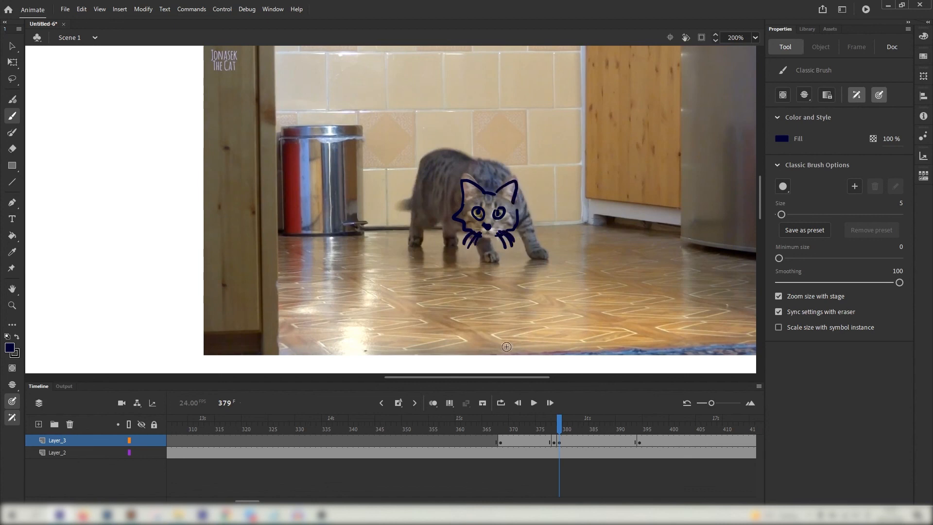
key(ctrl+minus)
key(ctrl+minus)
key(ctrl+minus)
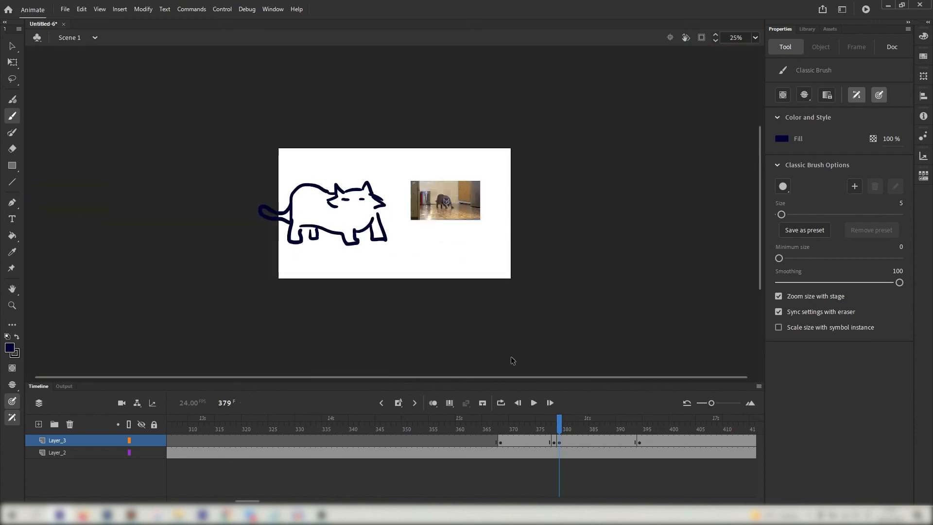
key(ctrl+a)
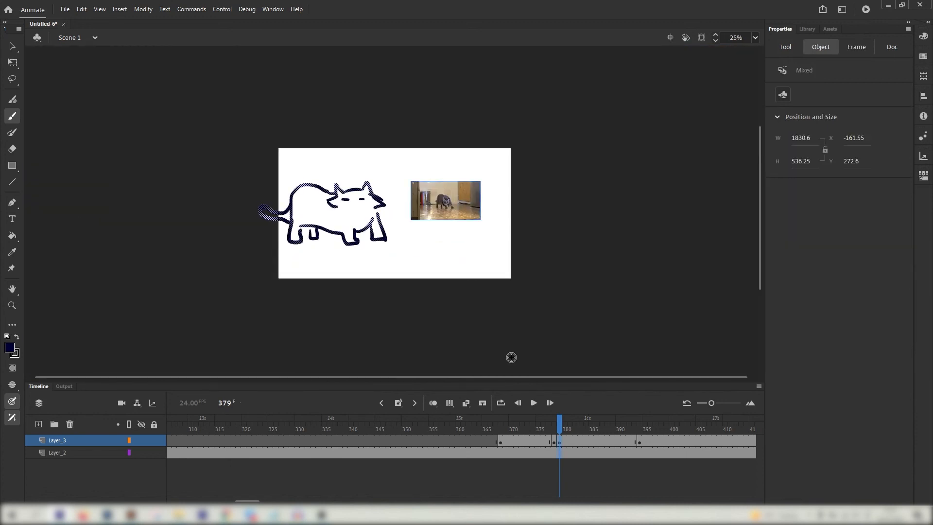
key(Delete)
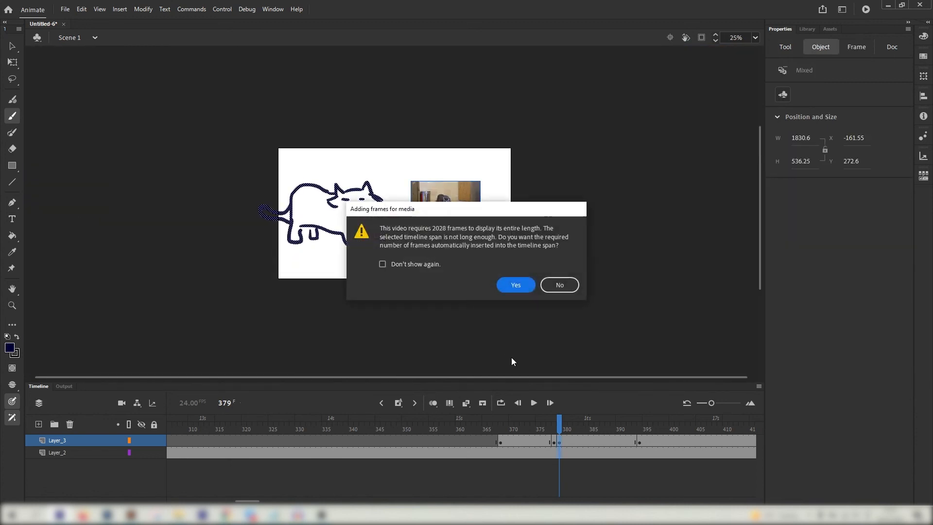
click(517, 281)
key(ctrl+z)
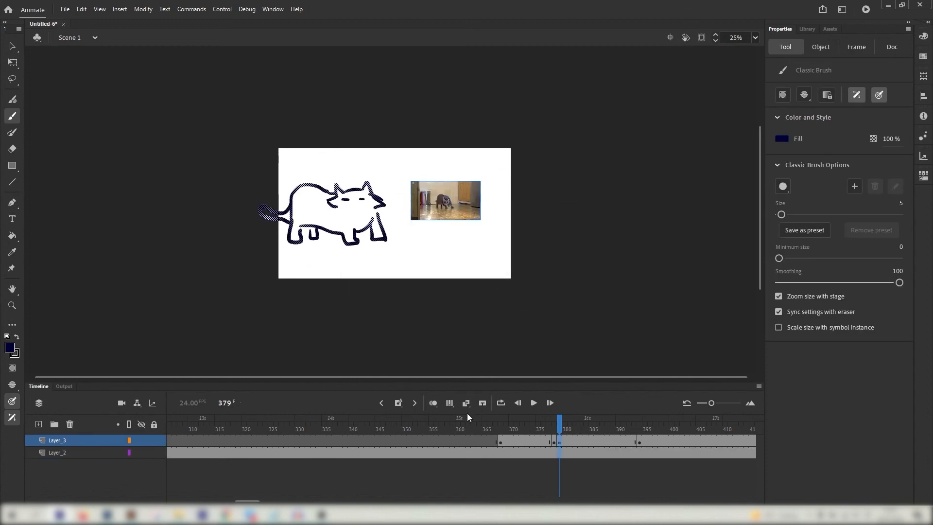
click(516, 452)
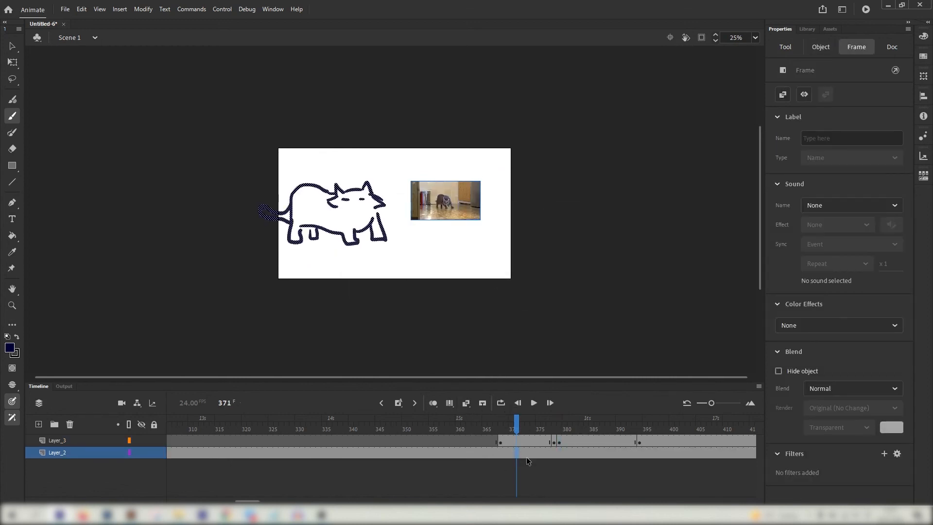